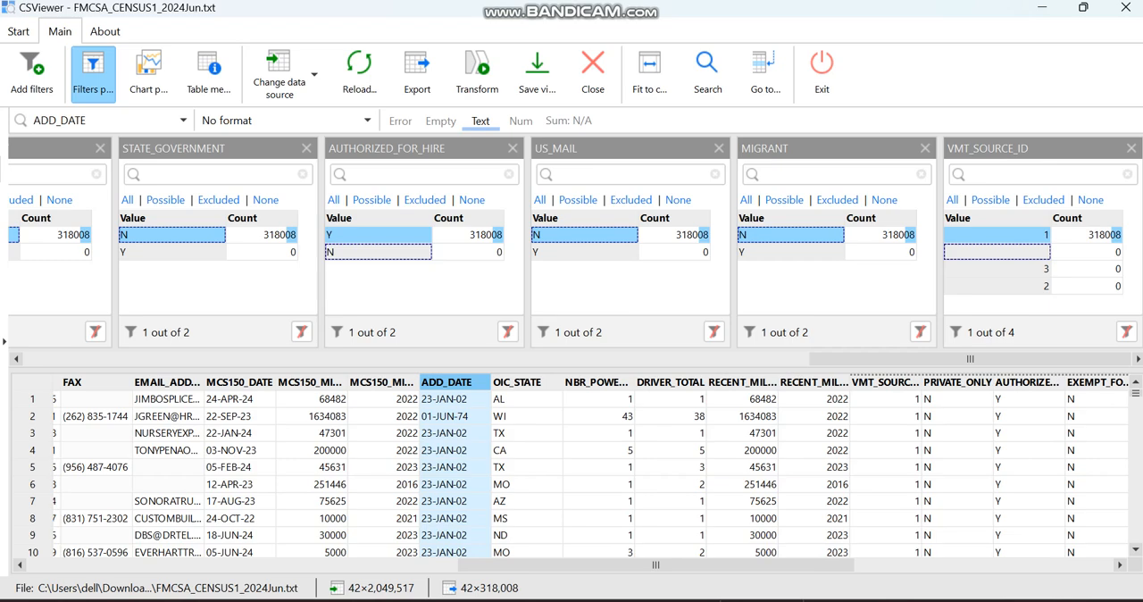
Add a filter for the ADD_DATE column and search its values for -20
drag(446, 383, 474, 276)
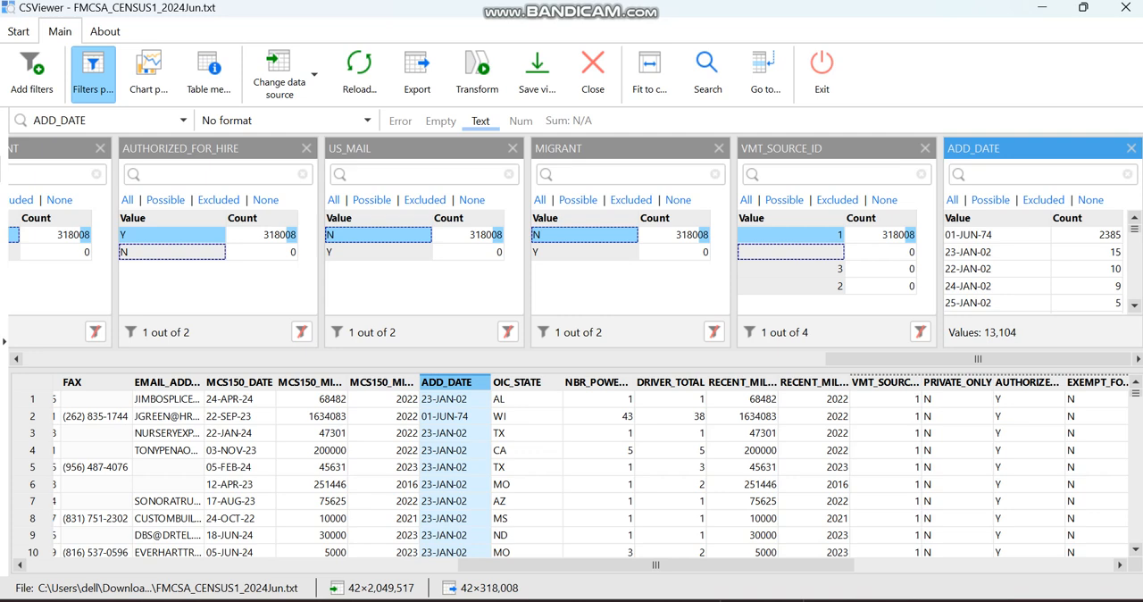
click(1035, 174)
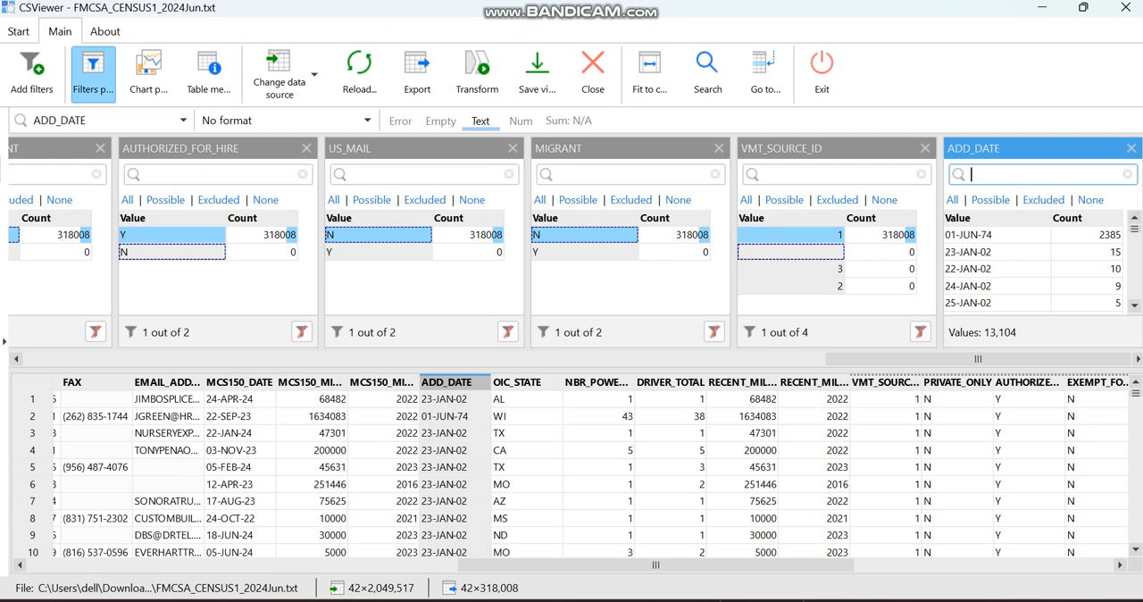
text(-)
key(BackSpace)
text(-2020)
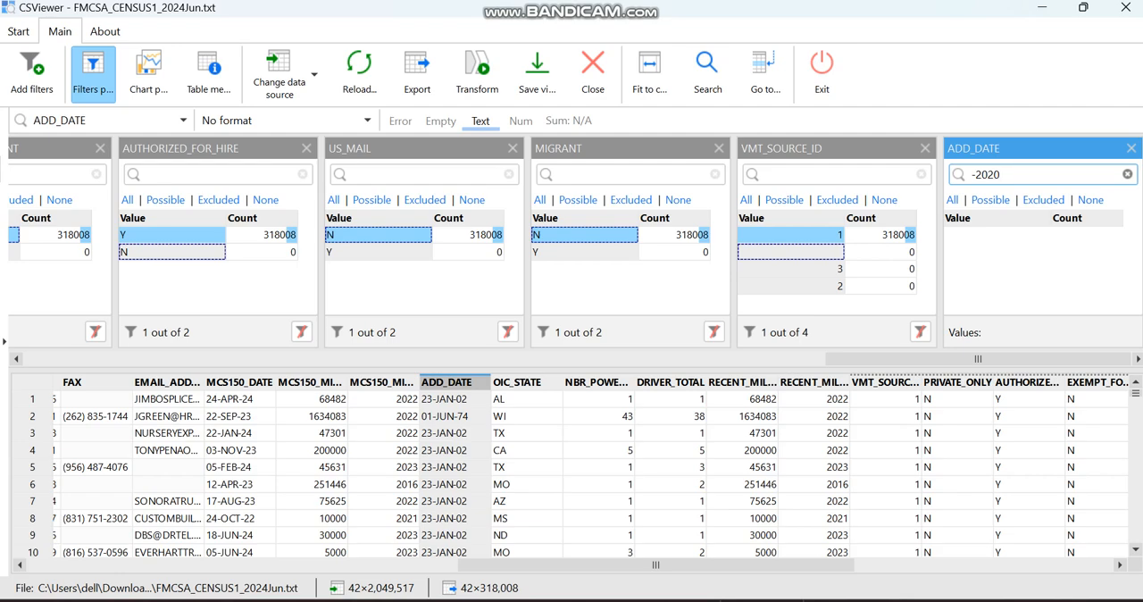
key(BackSpace)
key(BackSpace)
key(BackSpace)
key(BackSpace)
key(BackSpace)
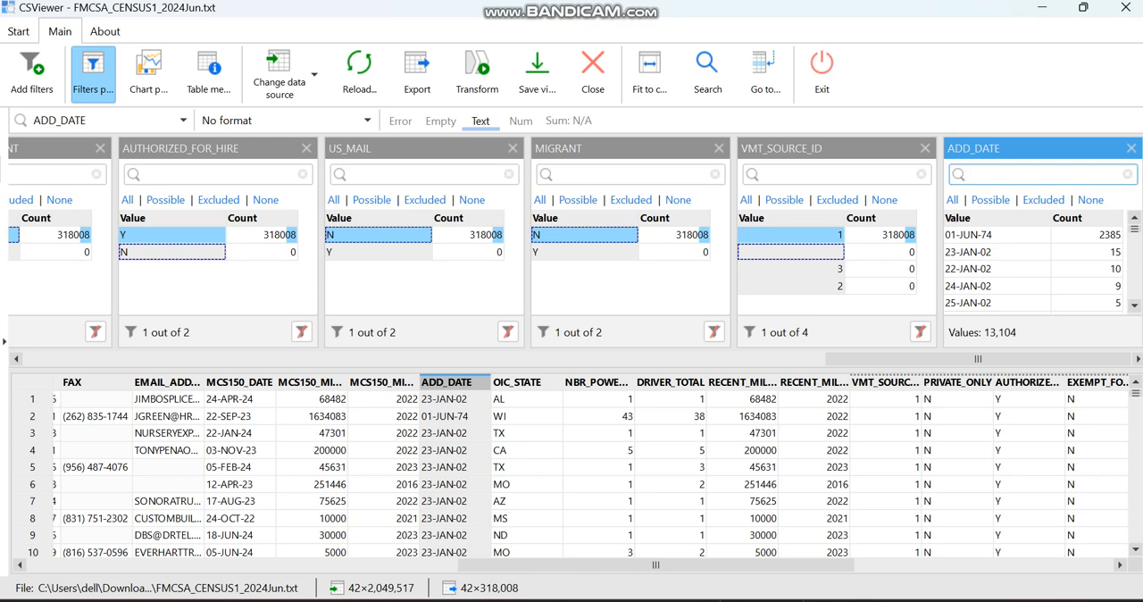
text(-20)
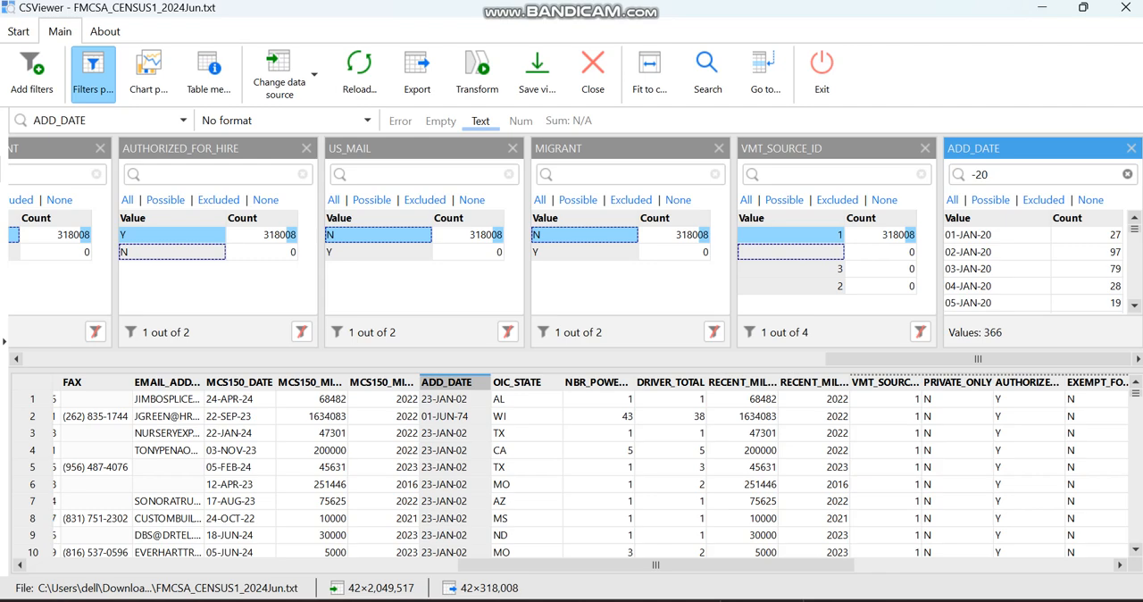
Select all ADD_DATE values matching -20 and apply the filter to the table
scroll(987, 267, down, 16)
scroll(1027, 268, down, 20)
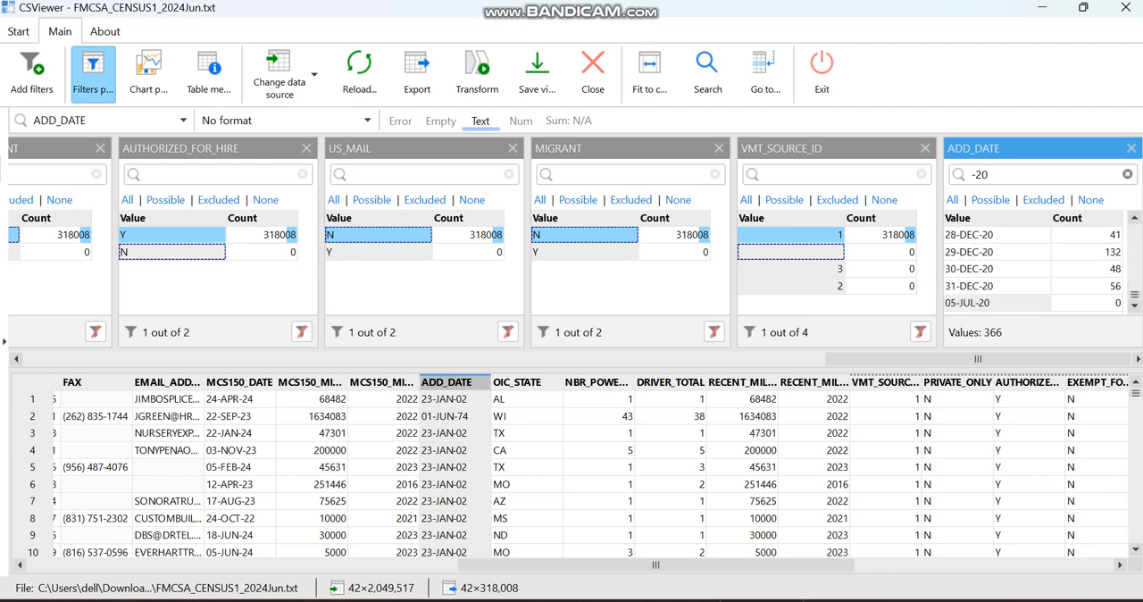
scroll(1027, 268, up, 20)
scroll(1035, 268, up, 20)
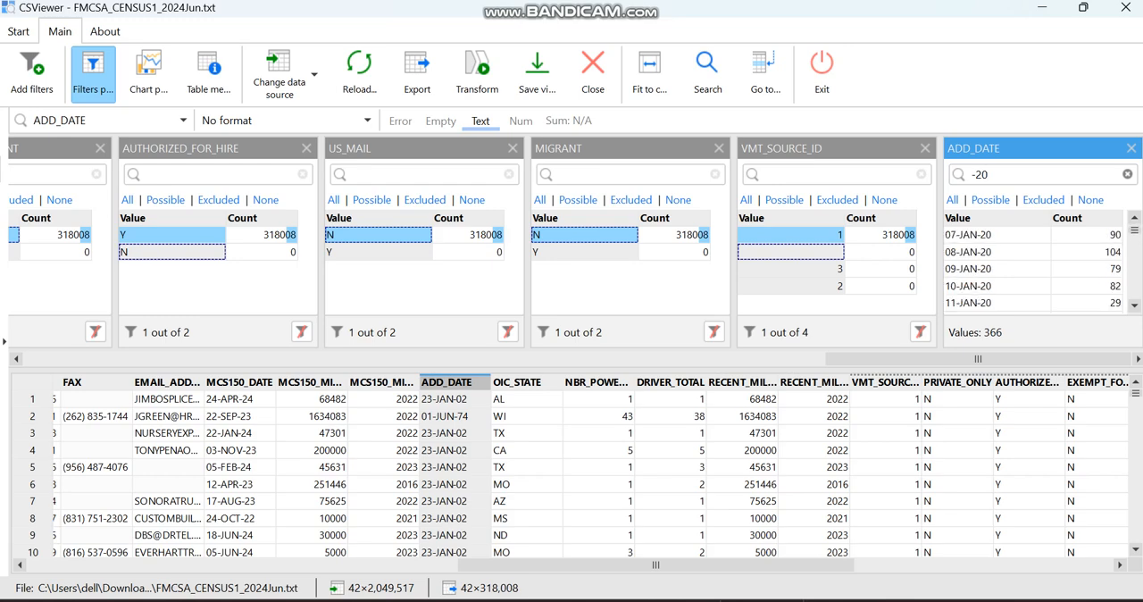
click(952, 200)
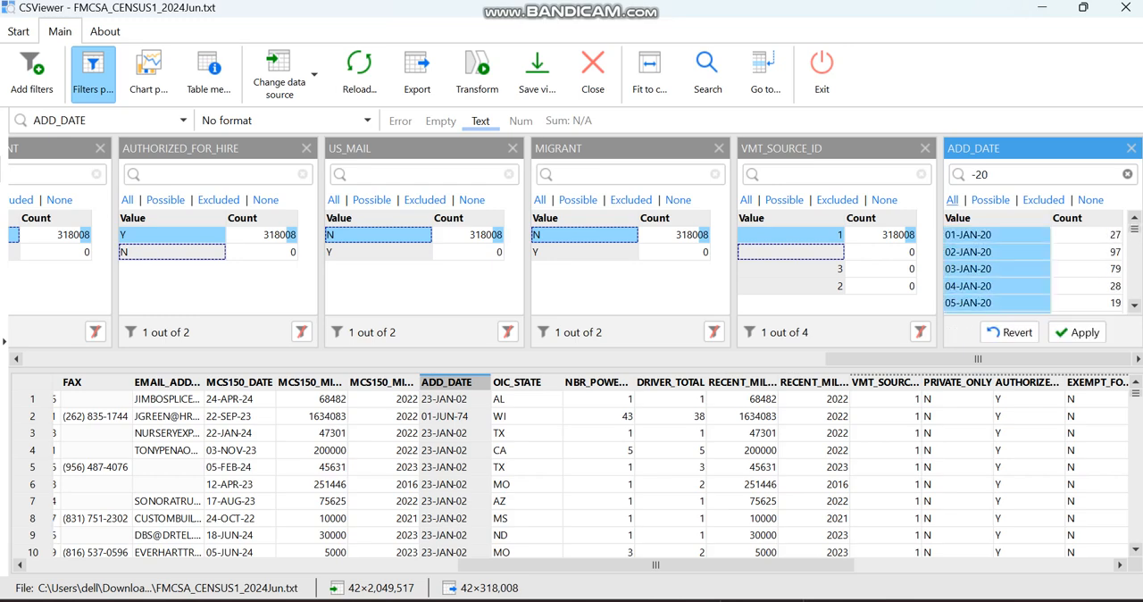
click(1078, 332)
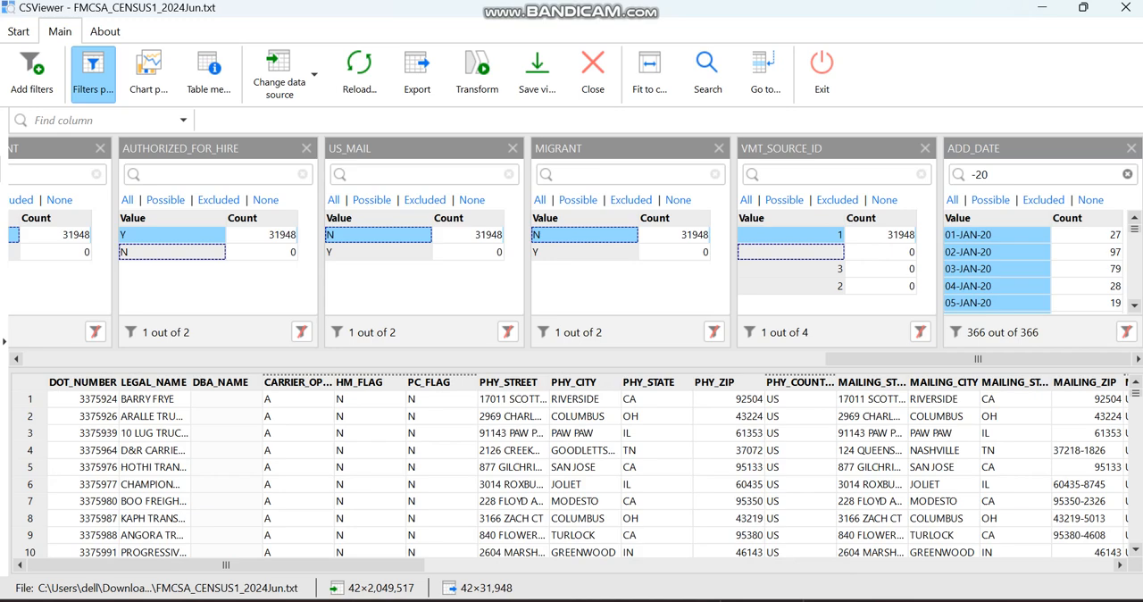
Add the MCS150_DATE column as a new filter
scroll(577, 473, right, 6)
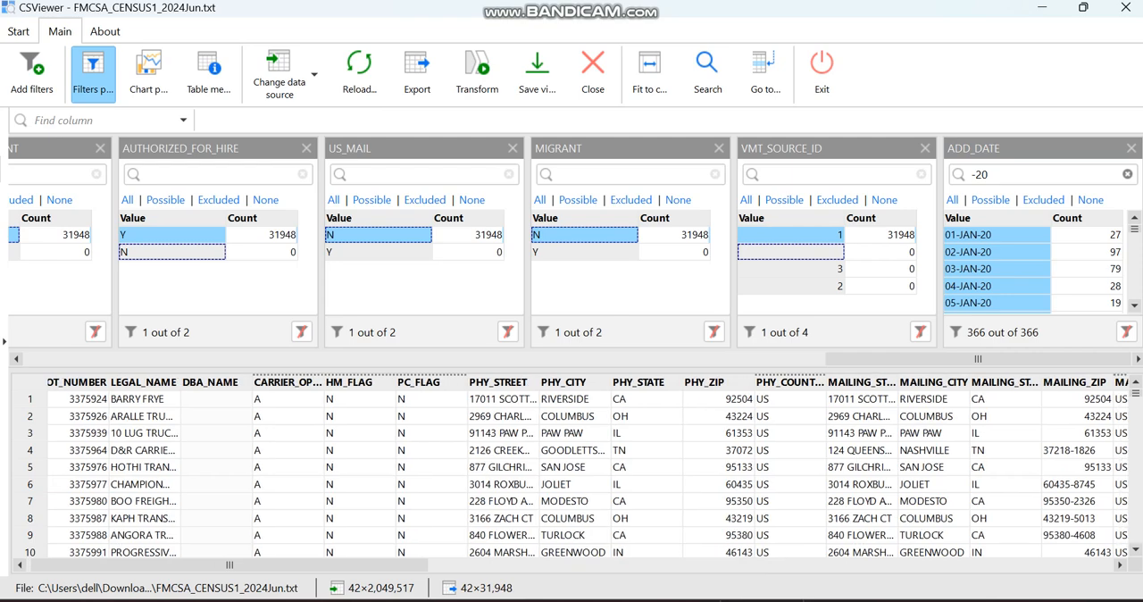
scroll(577, 472, right, 5)
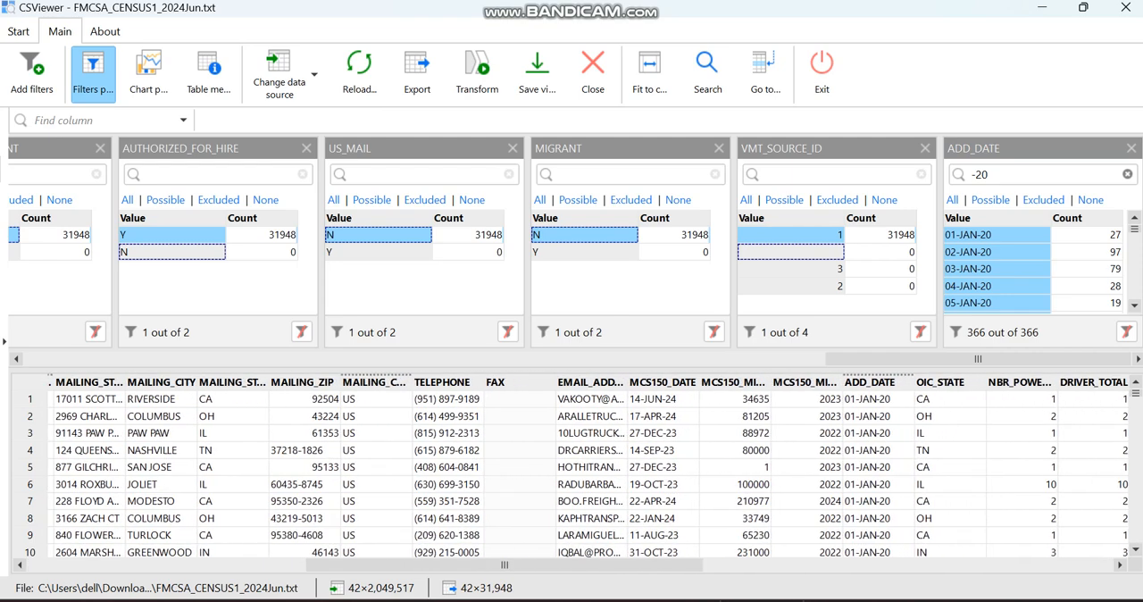
scroll(578, 473, right, 1)
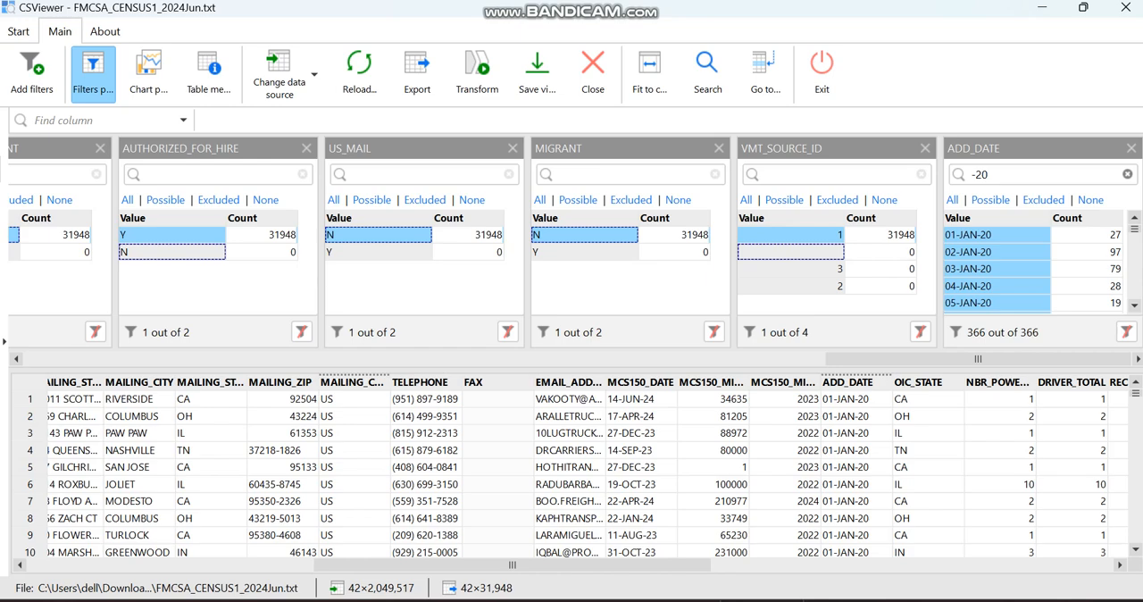
drag(640, 382, 622, 268)
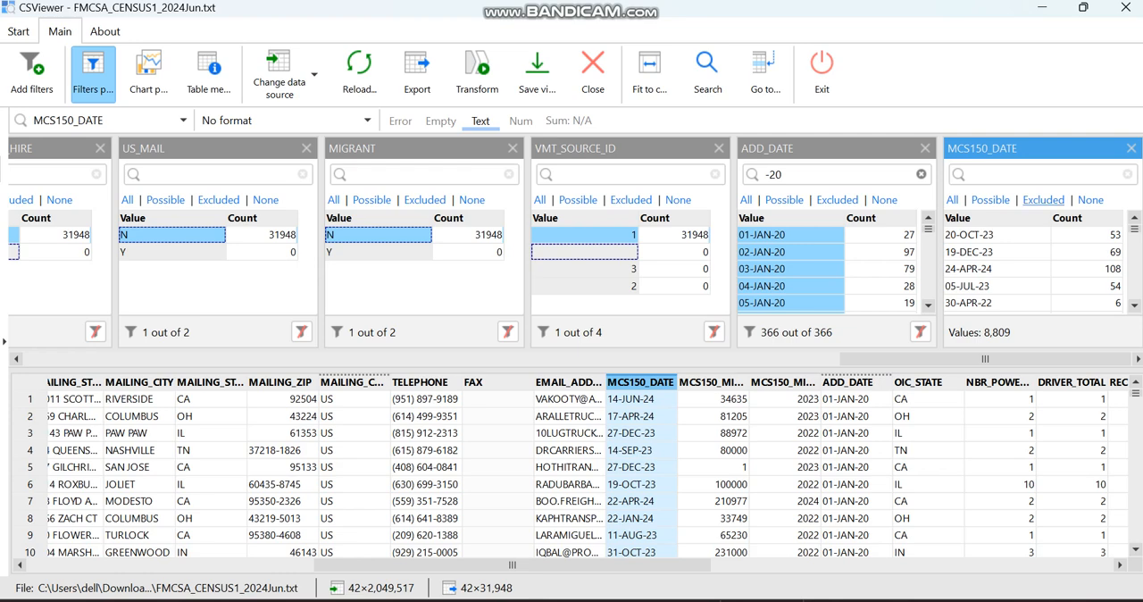
Restrict the MCS150_DATE filter to all values containing -23 and apply it
click(1036, 174)
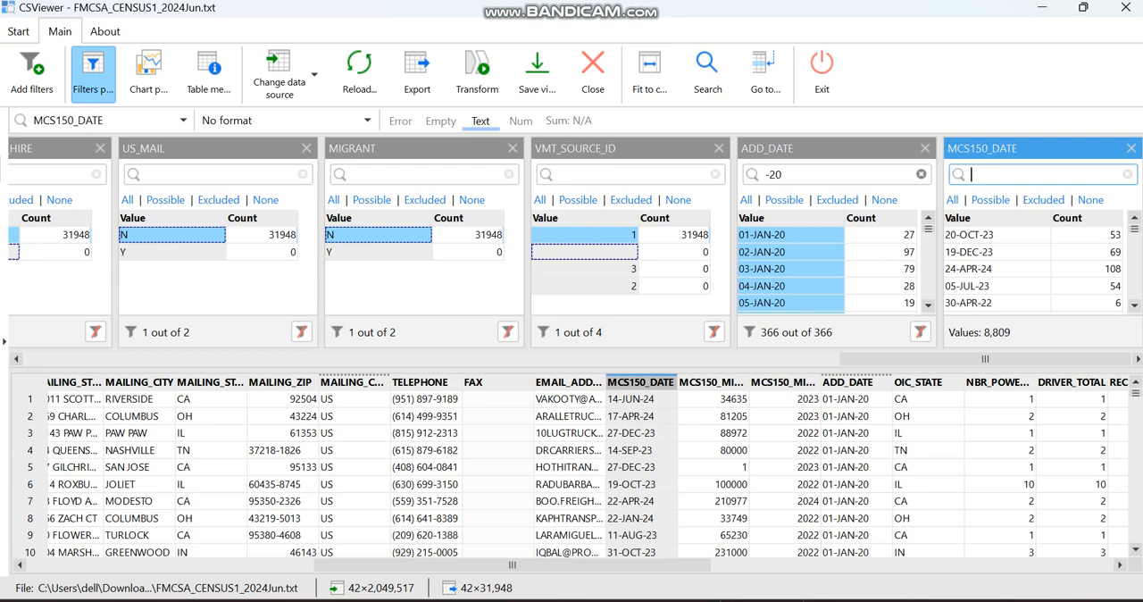
text(_)
key(BackSpace)
text(-)
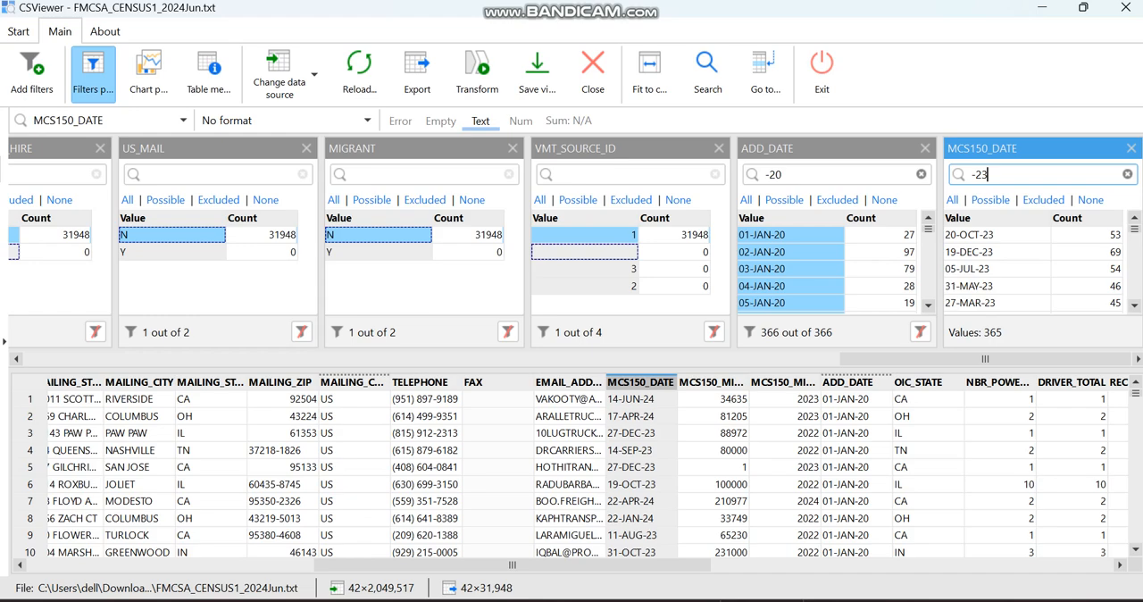
text(23)
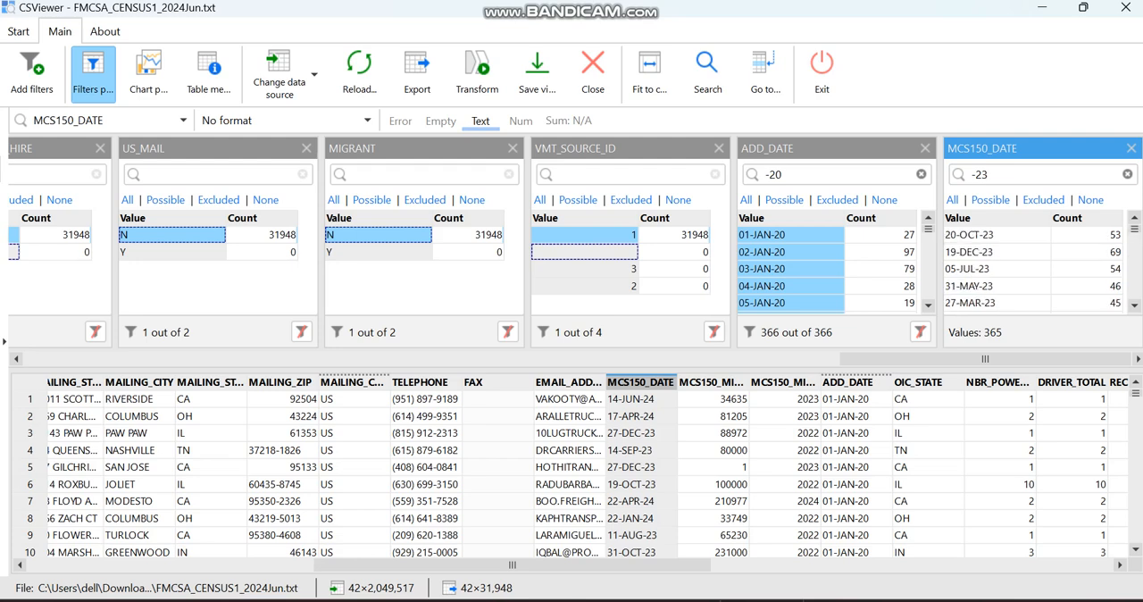
click(952, 200)
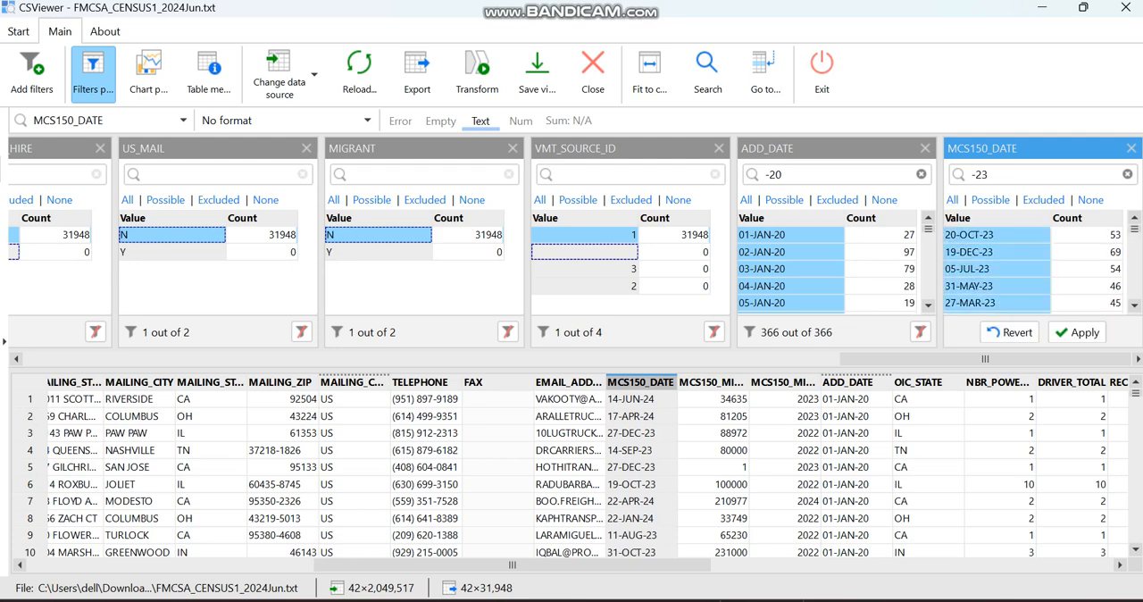
click(1077, 332)
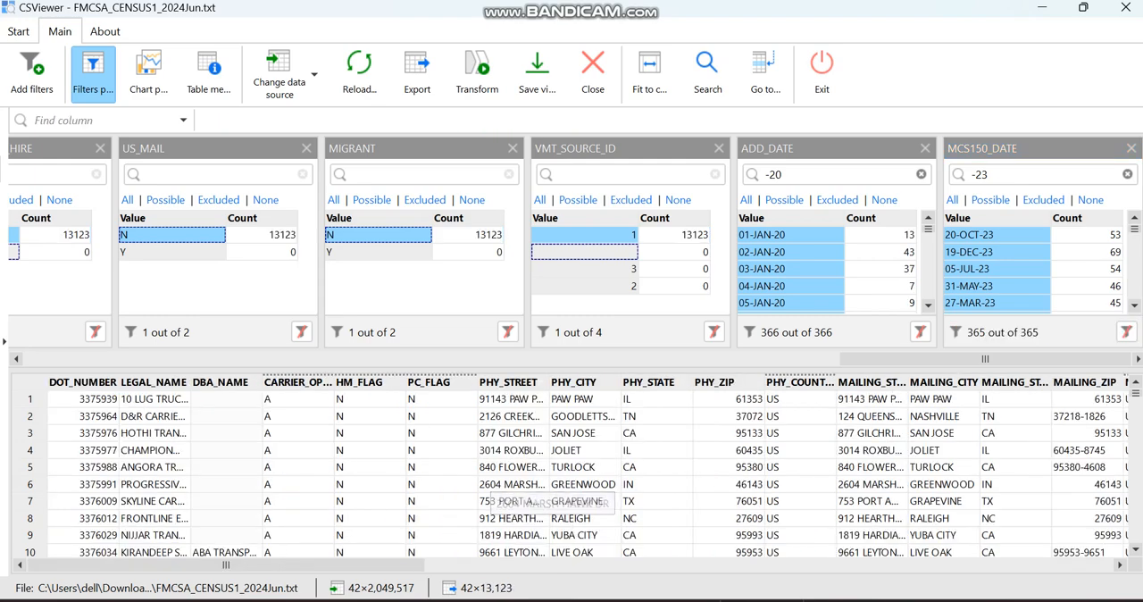
Add the MCS150_MILEAGE column as a new filter
scroll(575, 472, right, 10)
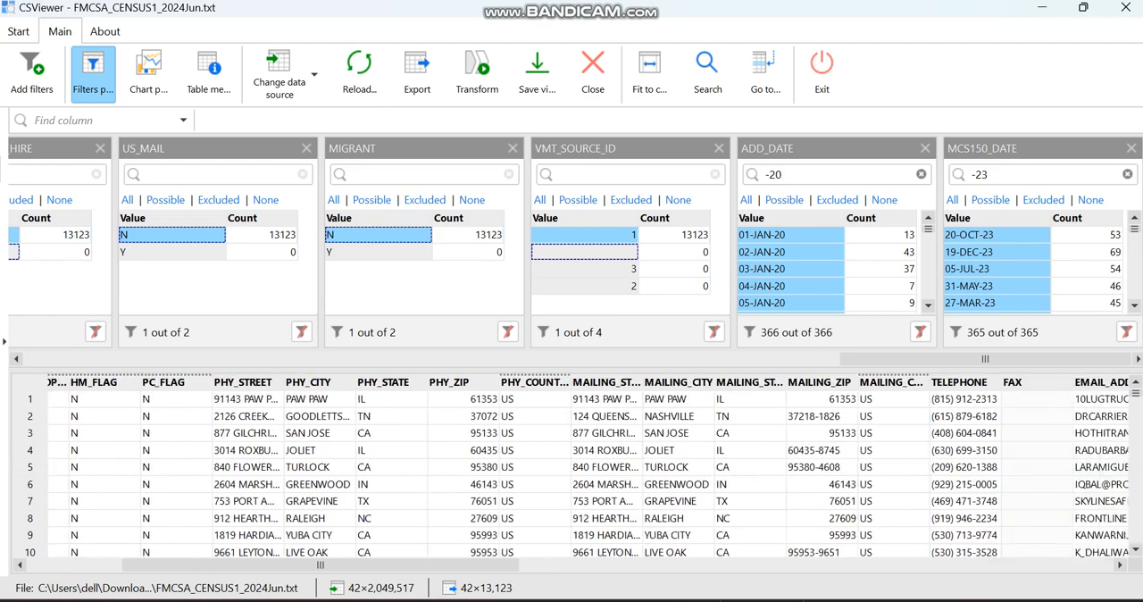
scroll(575, 471, right, 4)
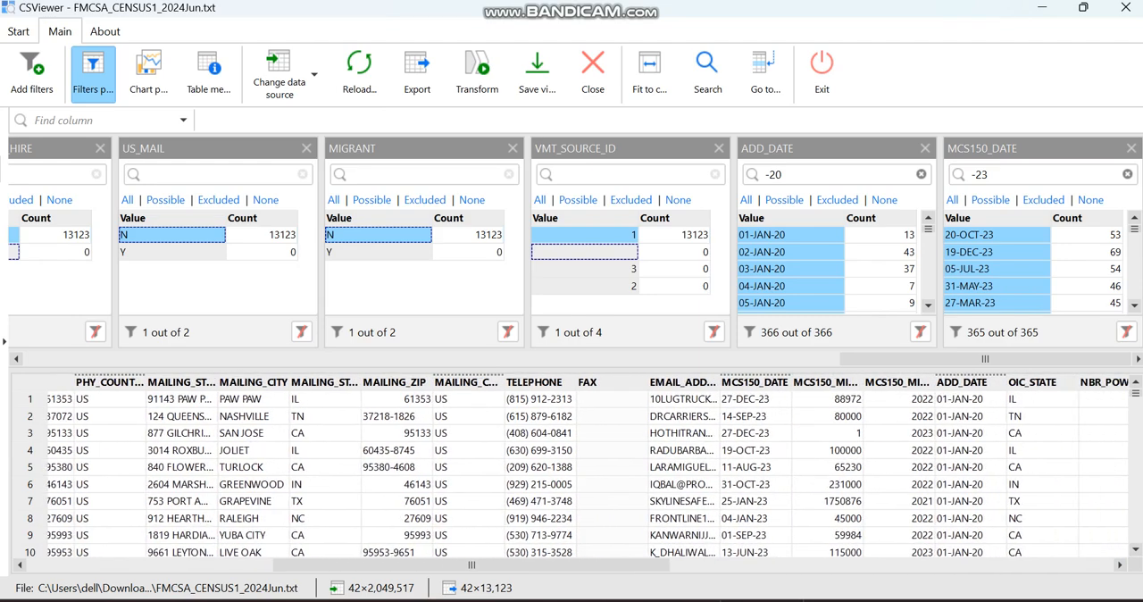
scroll(574, 472, right, 1)
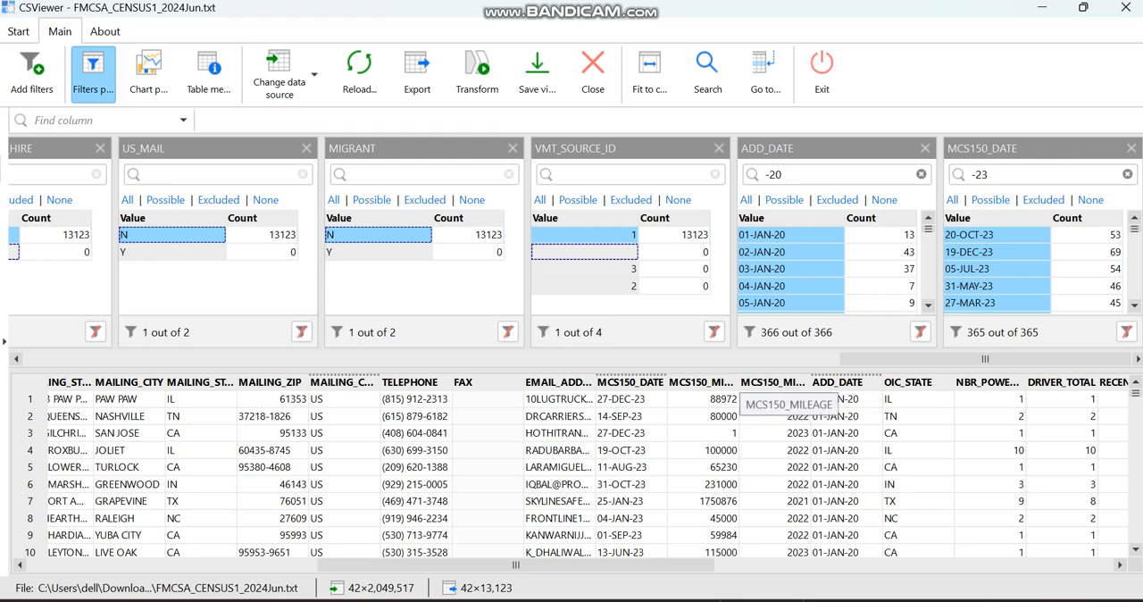
drag(725, 382, 701, 303)
drag(578, 251, 578, 251)
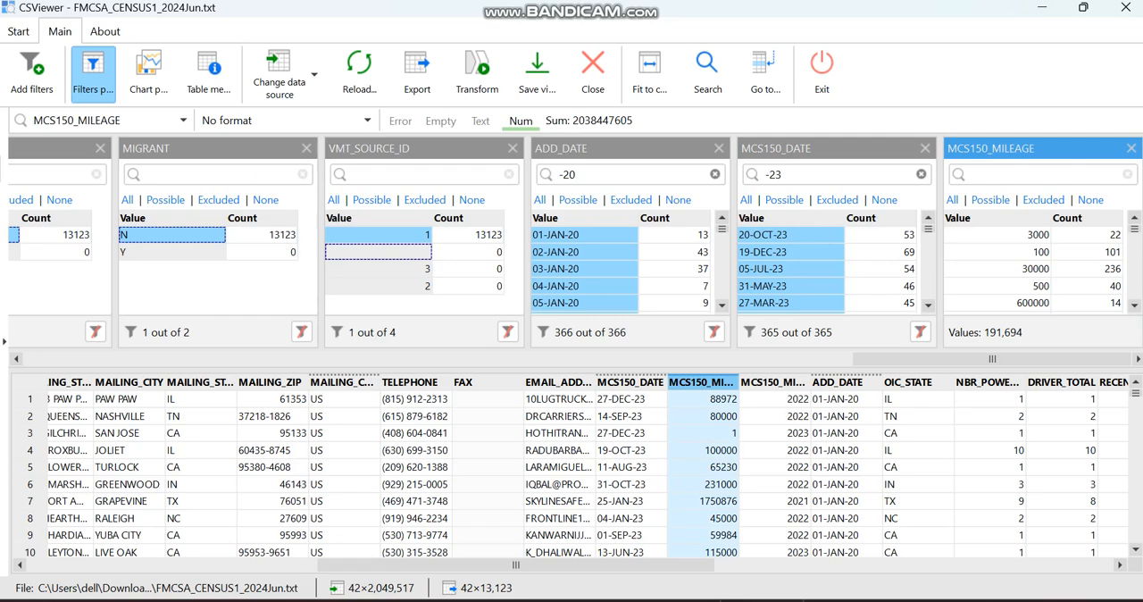
Search the MCS150_MILEAGE filter for 1 and select the values 100 and 1
click(1027, 174)
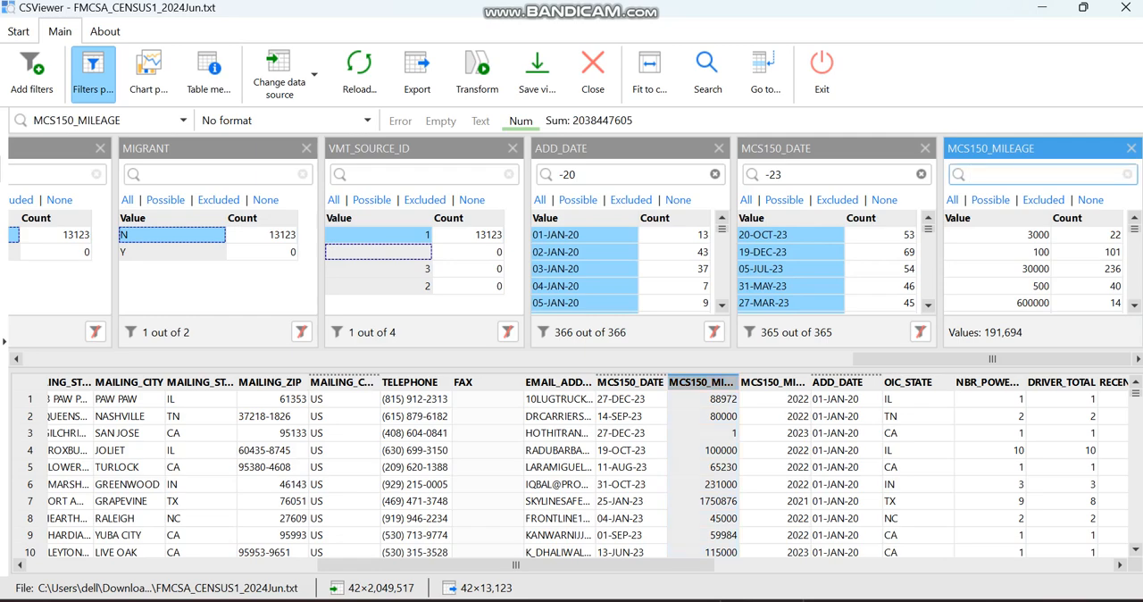
text(1)
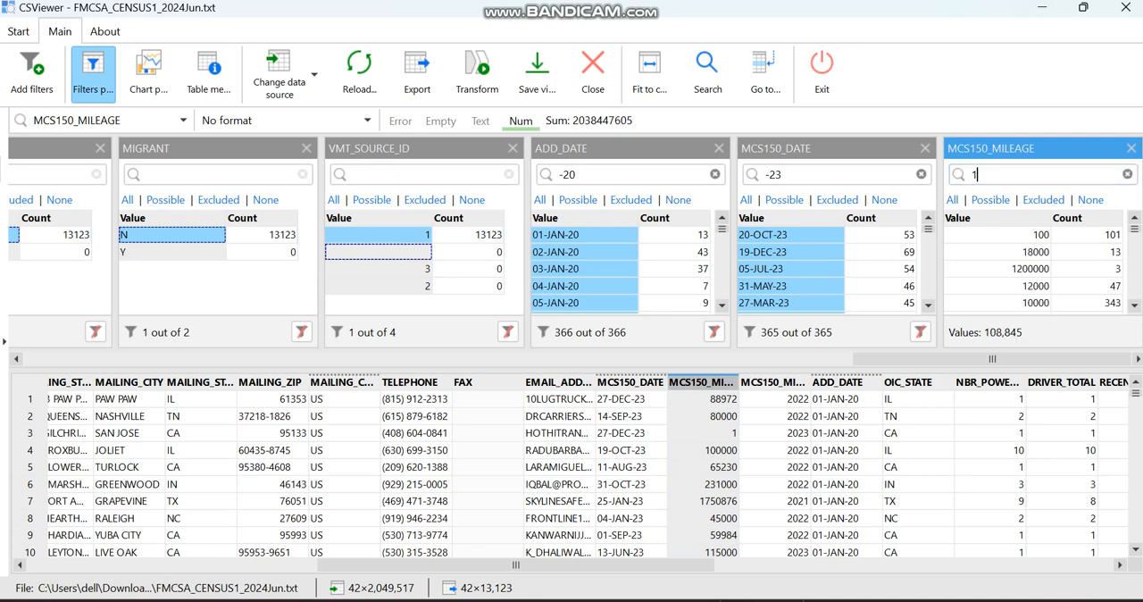
click(997, 234)
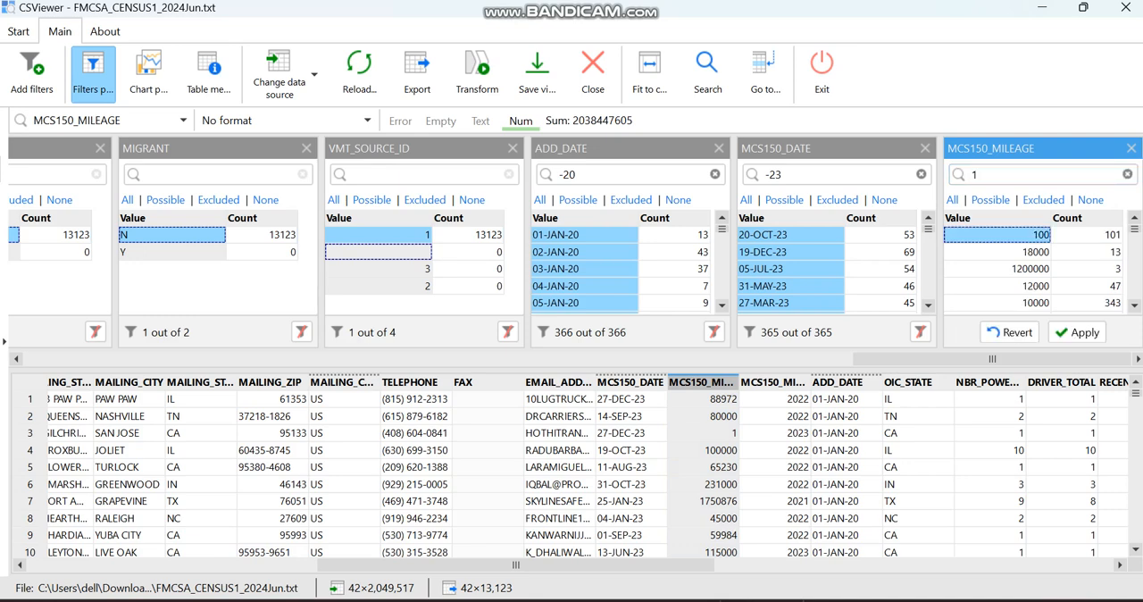
scroll(1035, 267, down, 1)
click(997, 303)
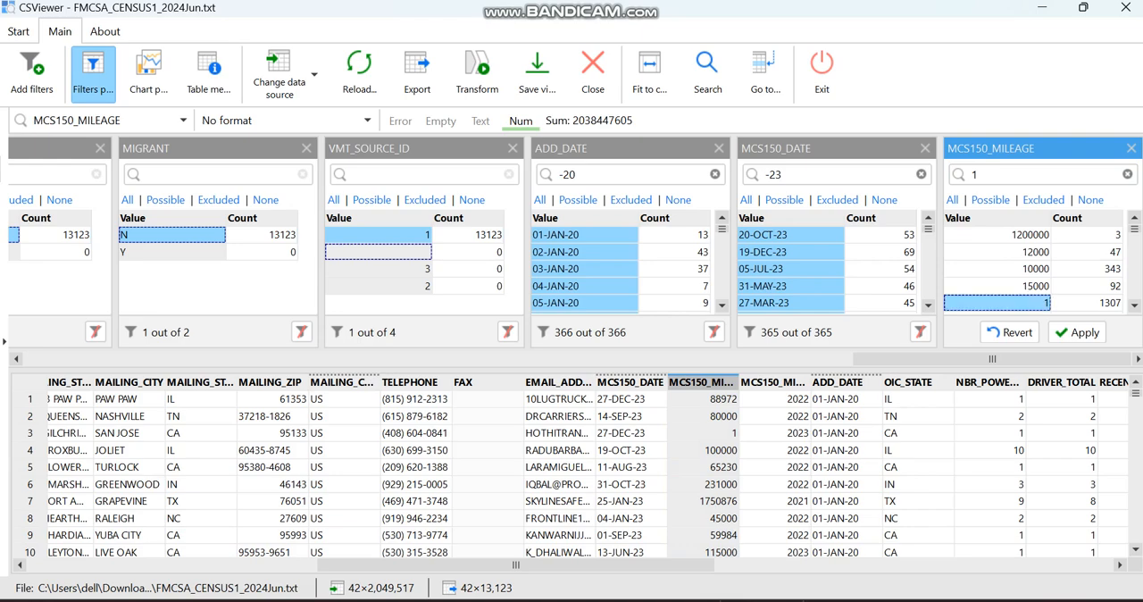
Add the value 1000 to the MCS150_MILEAGE filter selection
scroll(1036, 268, down, 3)
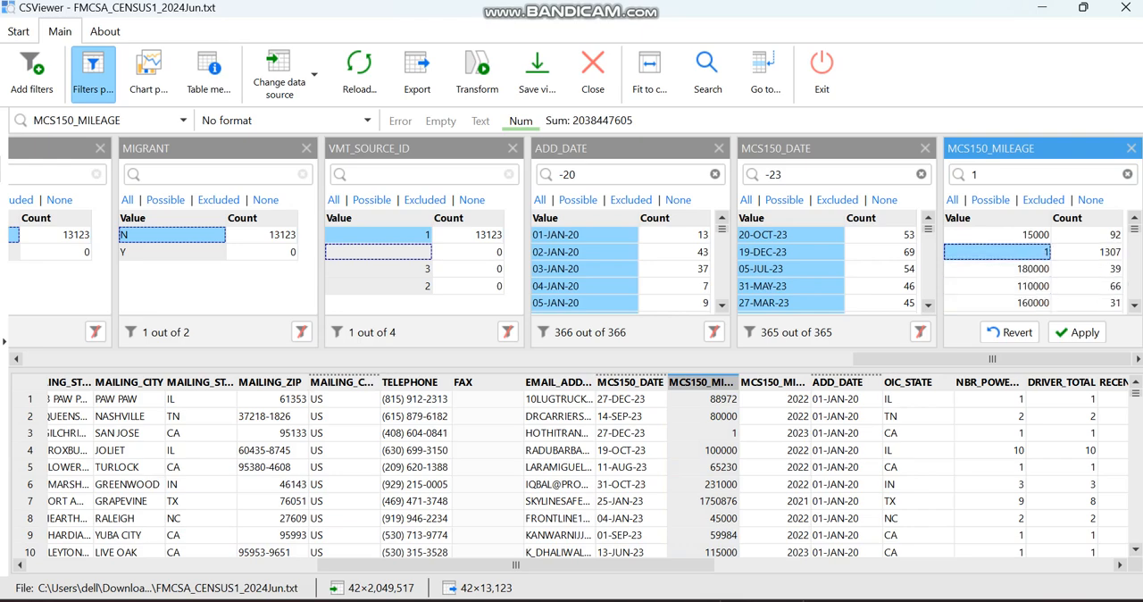
scroll(1036, 268, up, 4)
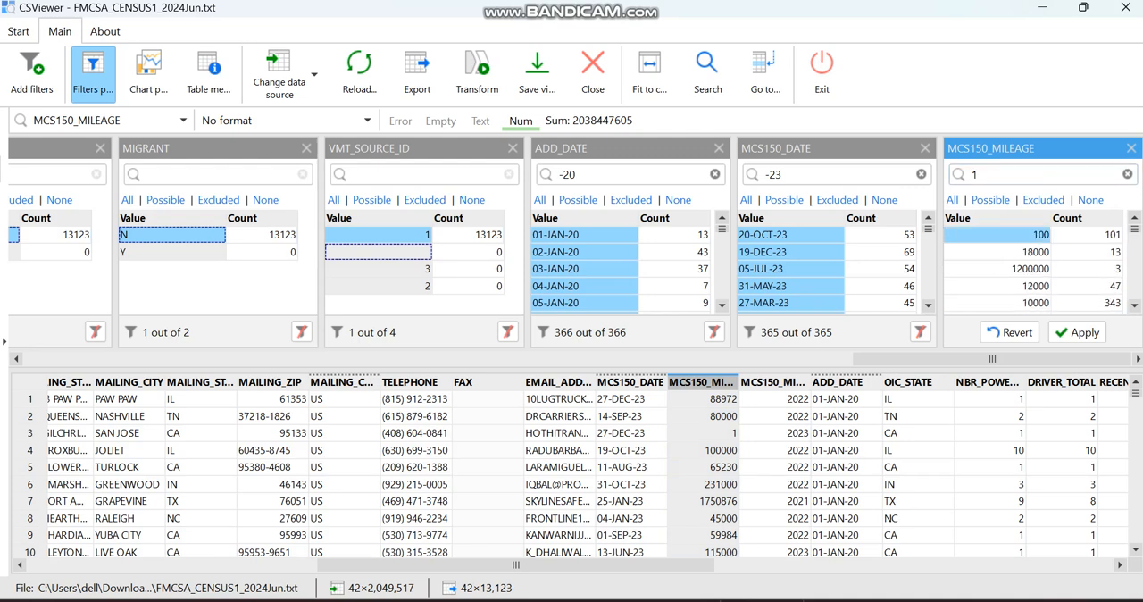
scroll(1035, 268, down, 5)
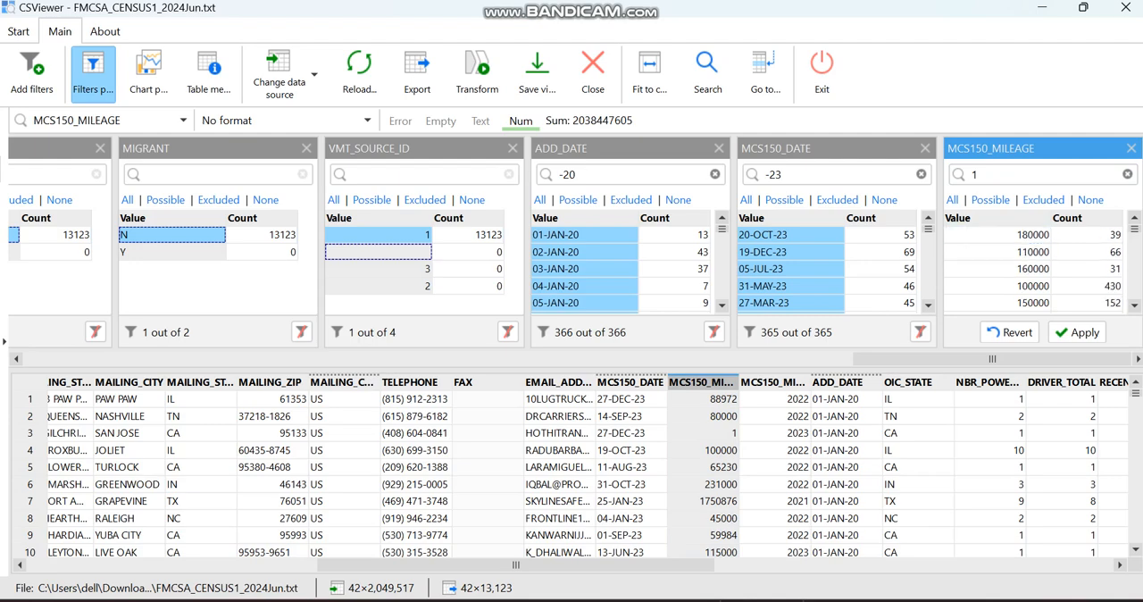
scroll(1035, 268, down, 2)
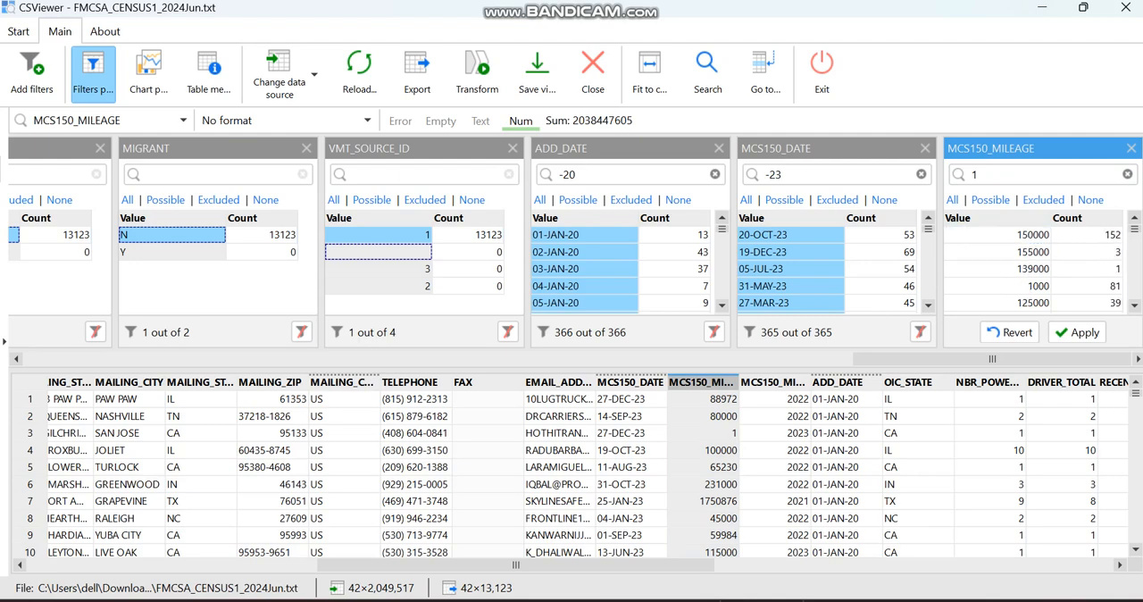
click(998, 286)
scroll(1036, 268, down, 5)
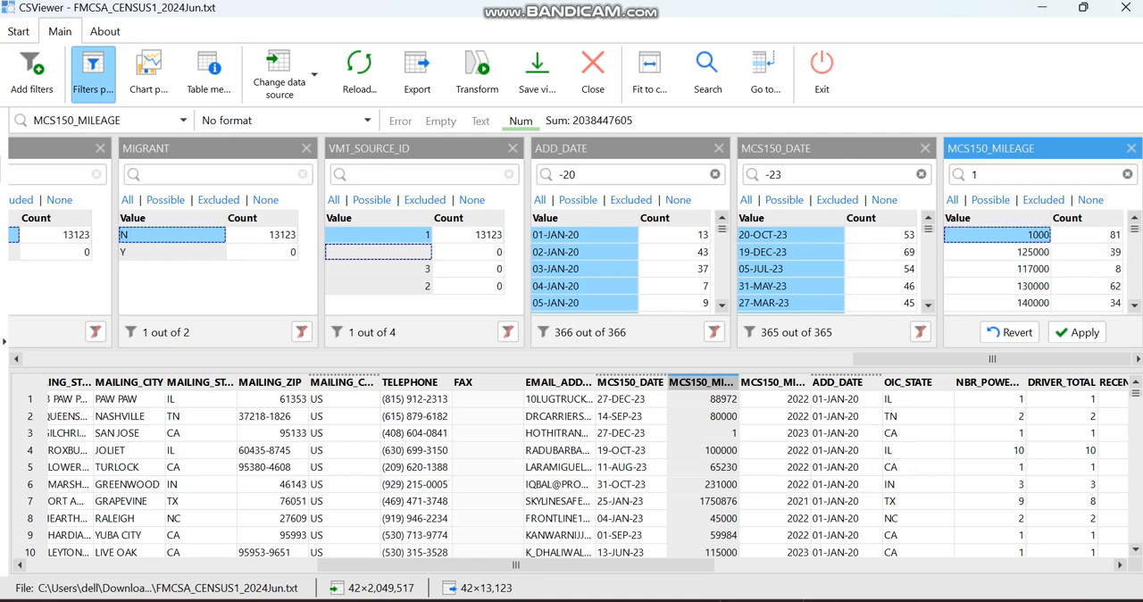
Add the values 1500, 160 and 10 to the MCS150_MILEAGE filter selection
scroll(1036, 267, down, 1)
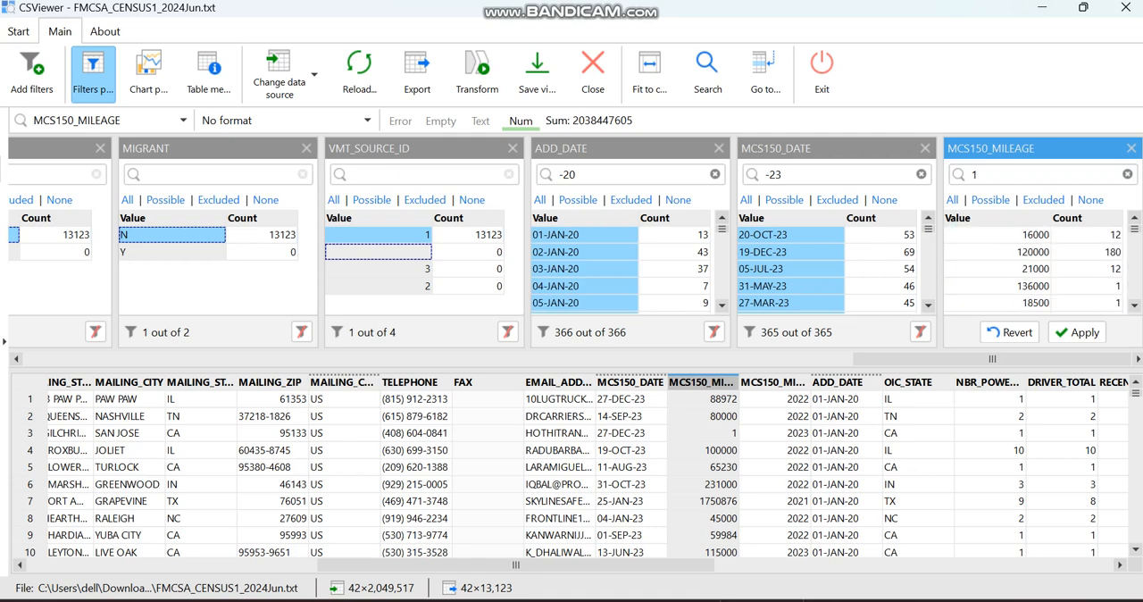
scroll(1035, 267, down, 4)
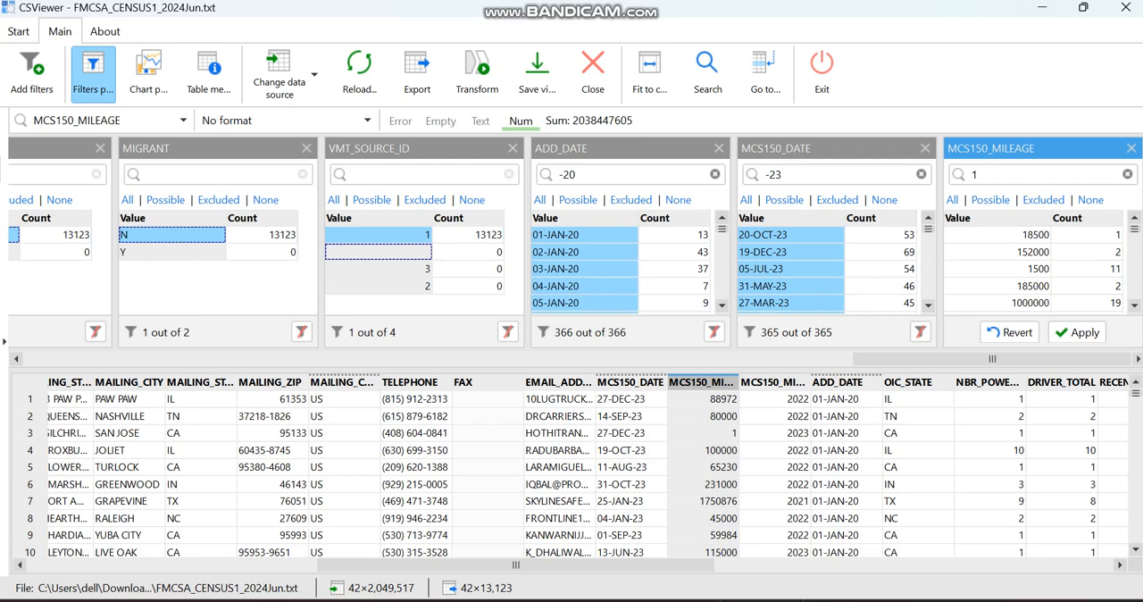
click(997, 269)
key(Down)
key(Down)
key(Down)
key(Down)
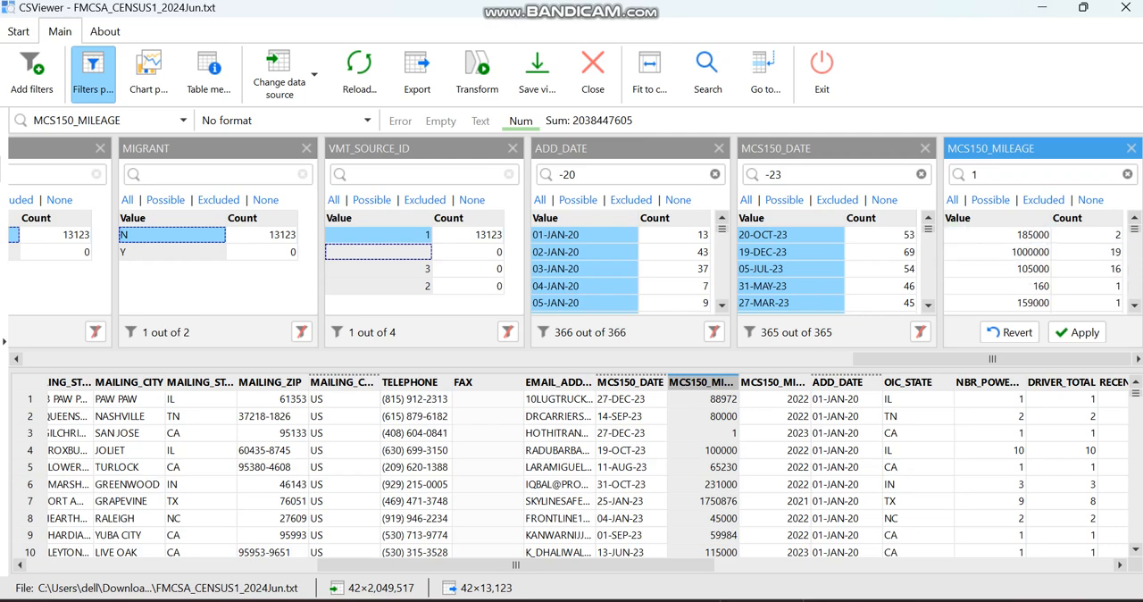
scroll(1036, 267, down, 4)
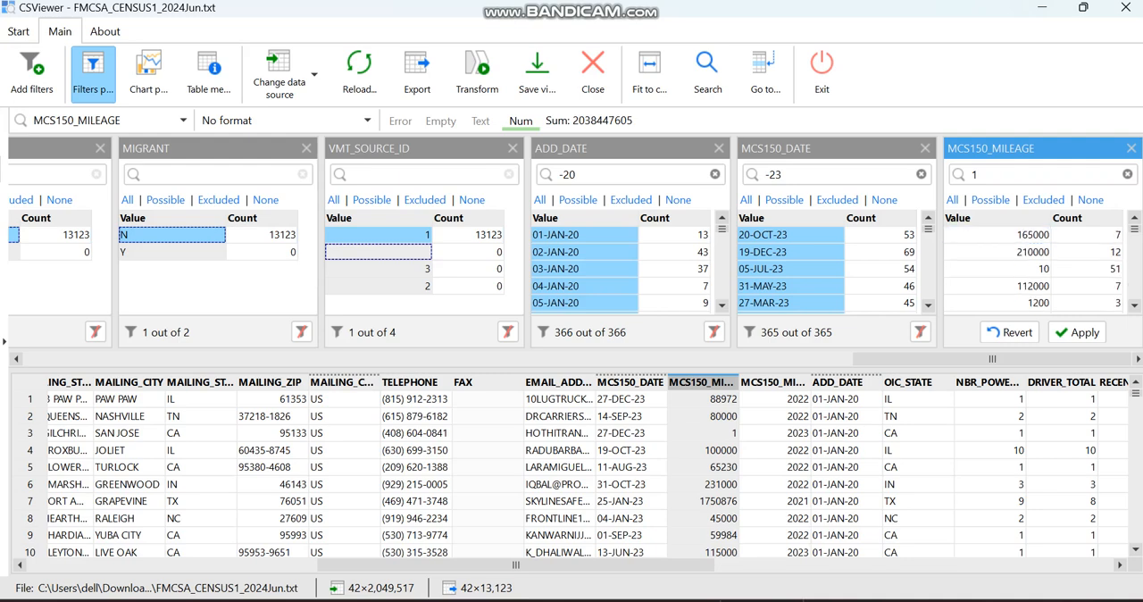
click(997, 269)
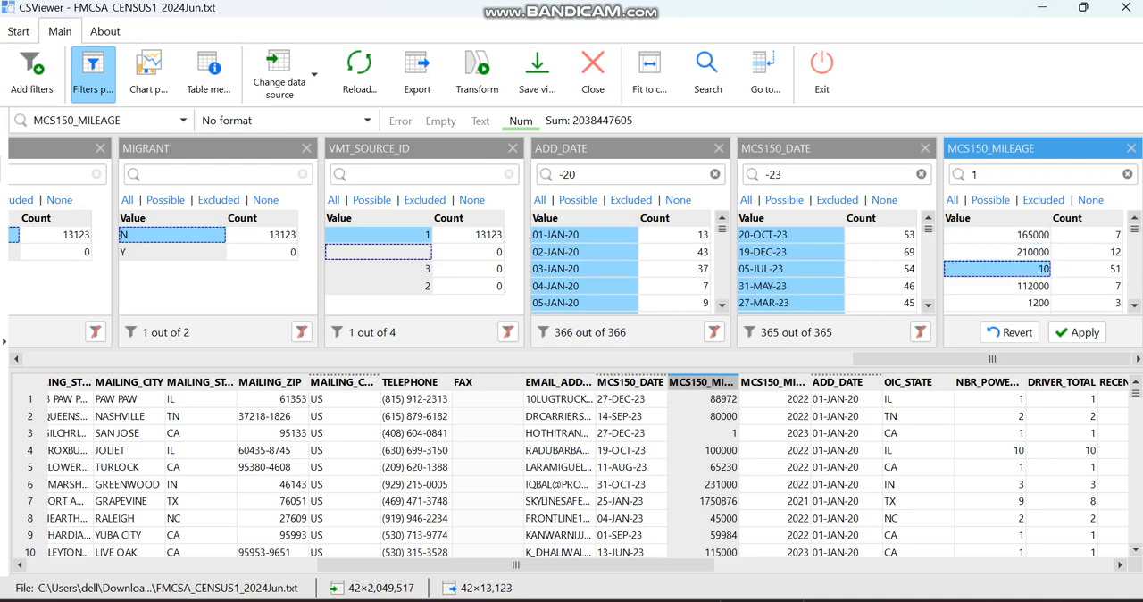
Add the values 1200, 150 and 1800 to the MCS150_MILEAGE filter selection and apply the filter
scroll(1035, 268, down, 1)
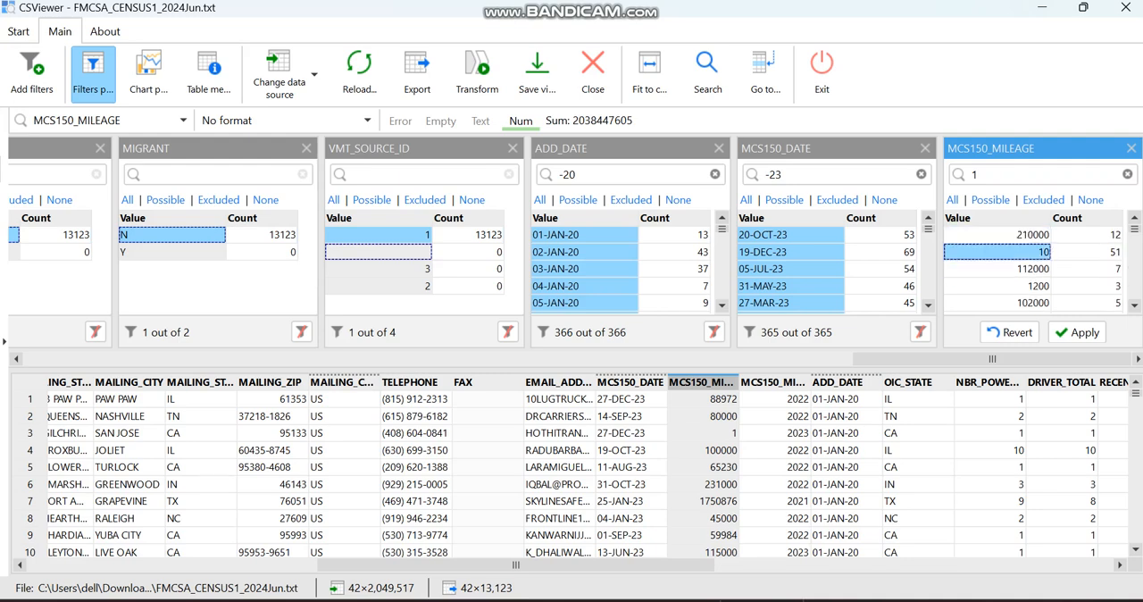
click(997, 286)
scroll(1036, 267, down, 6)
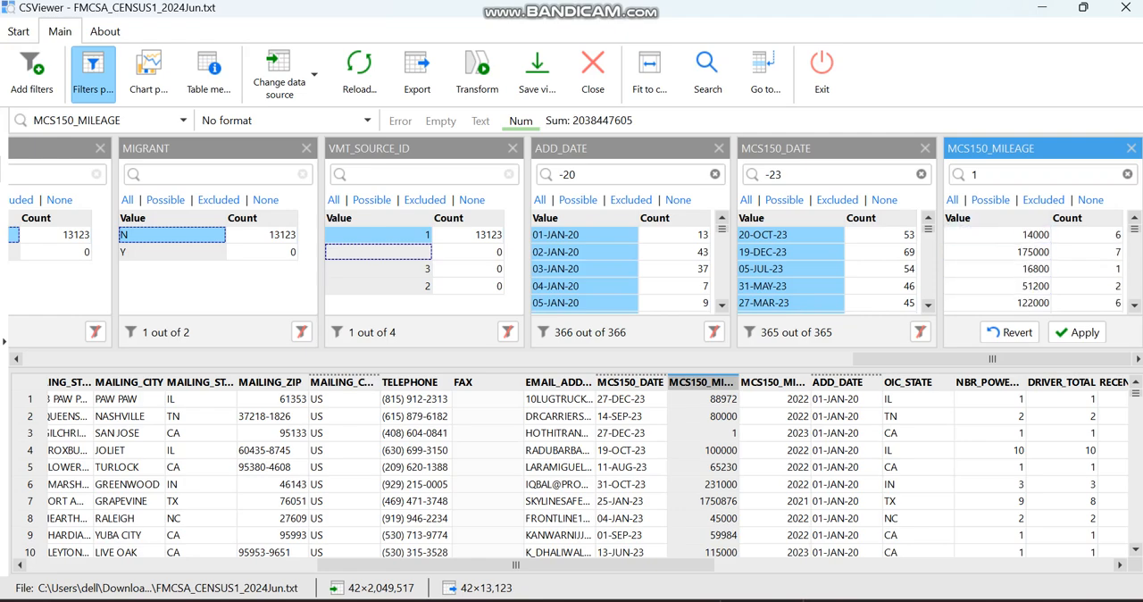
scroll(1035, 268, down, 8)
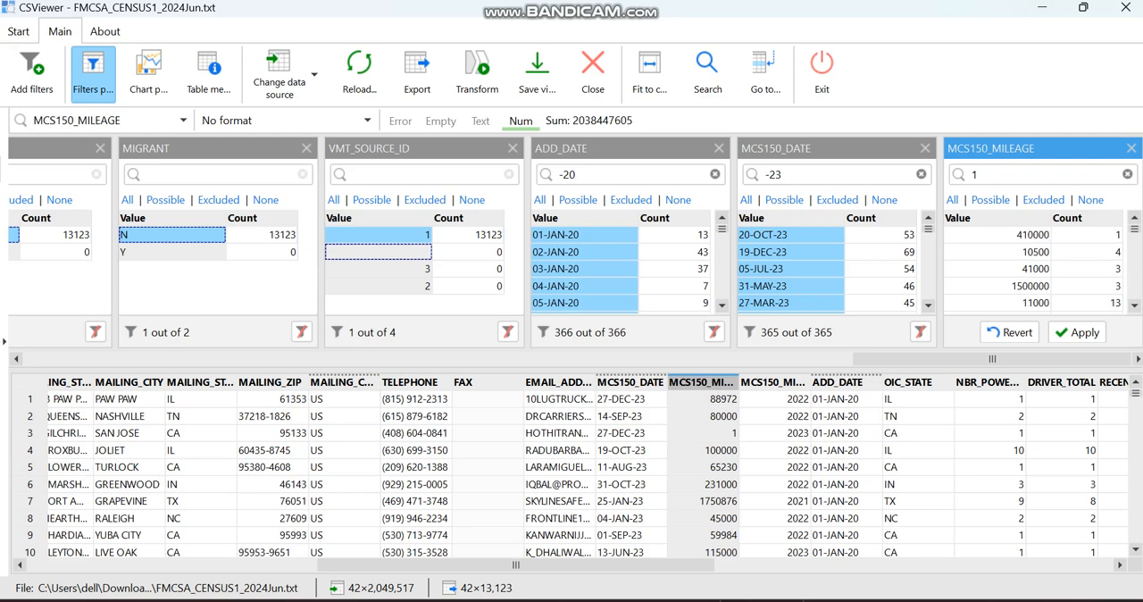
scroll(1036, 268, down, 4)
click(1009, 268)
click(1008, 251)
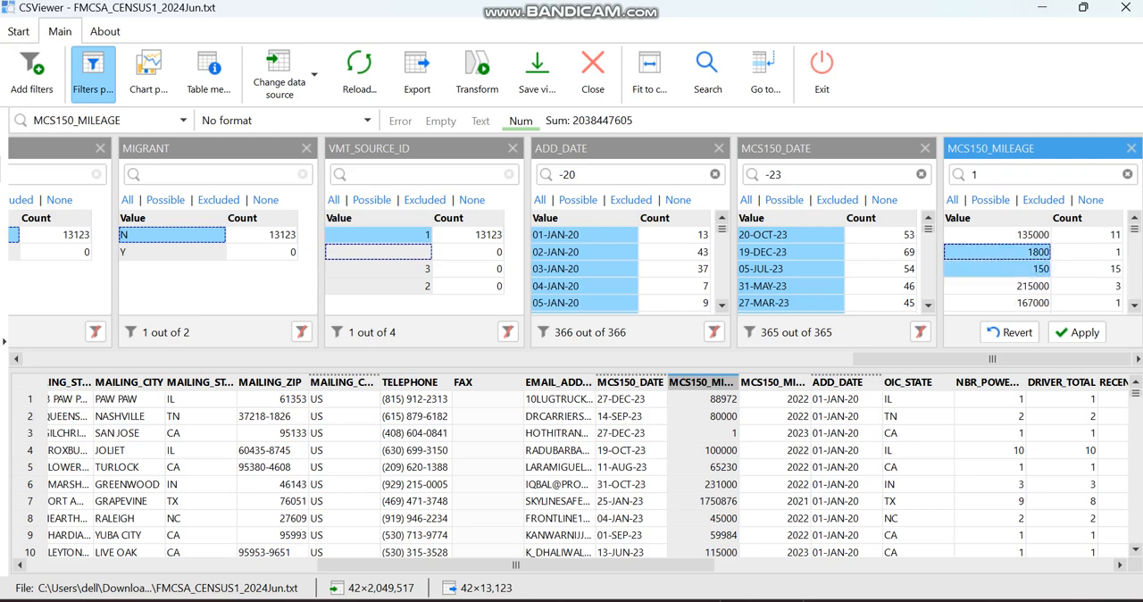
click(1077, 332)
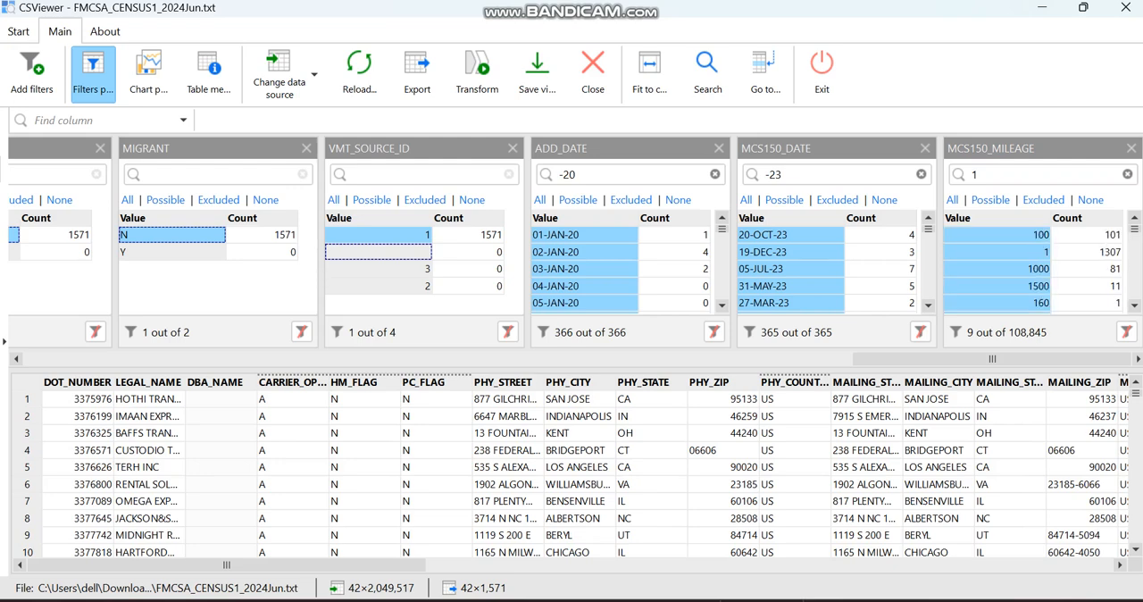
Select all MCS150_MILEAGE filter values, excluding 100, 1, 1000, 1500 and 160 from the selection
click(952, 200)
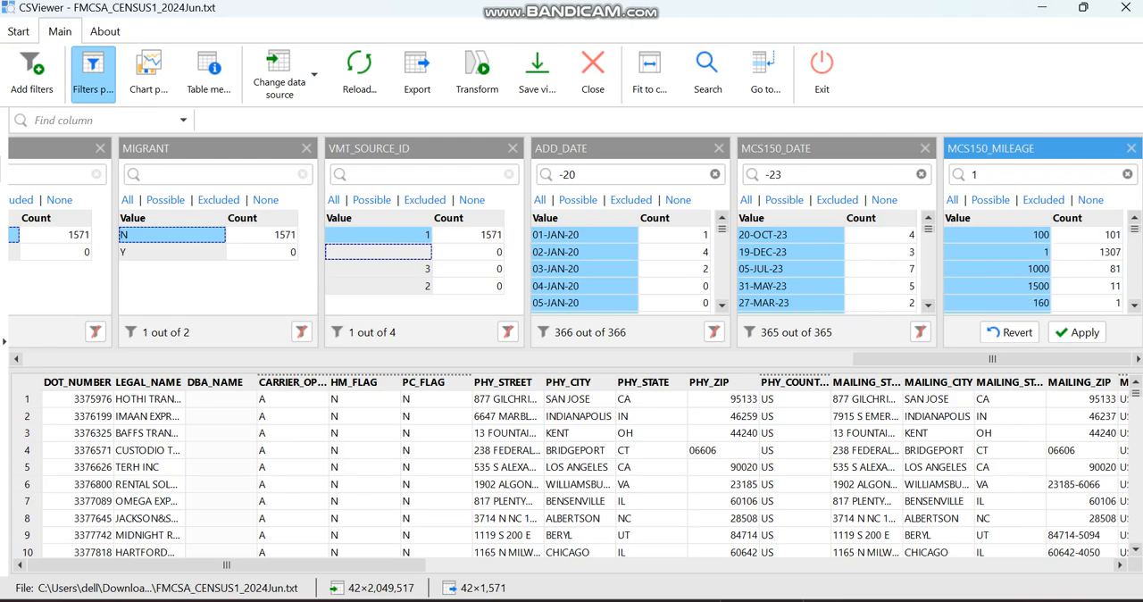
click(997, 235)
click(997, 252)
click(997, 269)
click(997, 286)
click(997, 302)
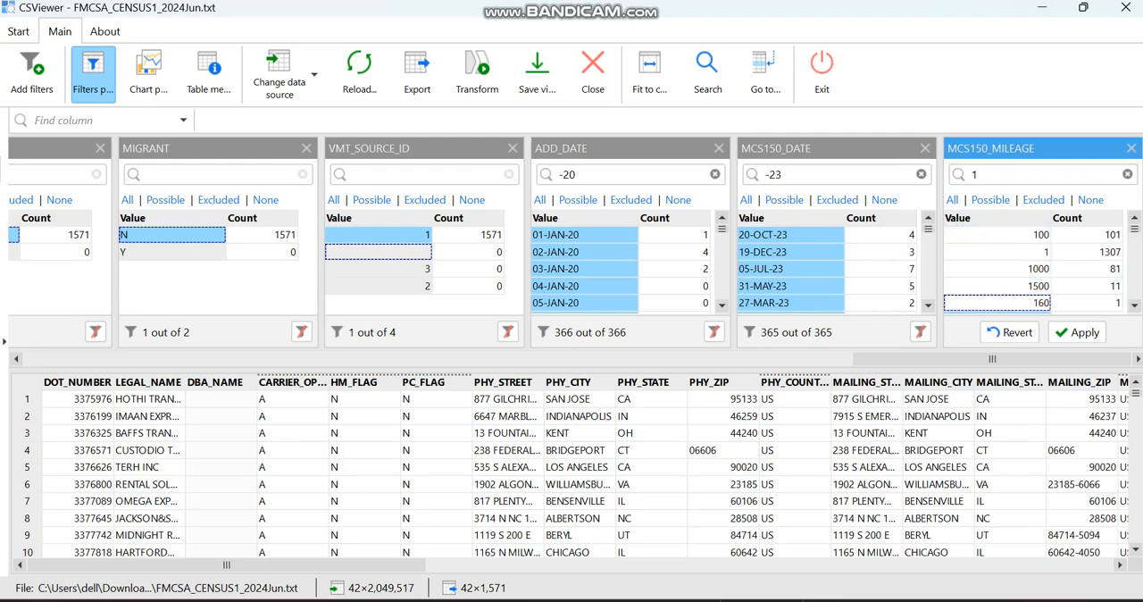
Exclude 10, 1200, 1800 and 150 from the MCS150_MILEAGE filter selection as well and apply the filter
scroll(1027, 268, down, 2)
click(997, 286)
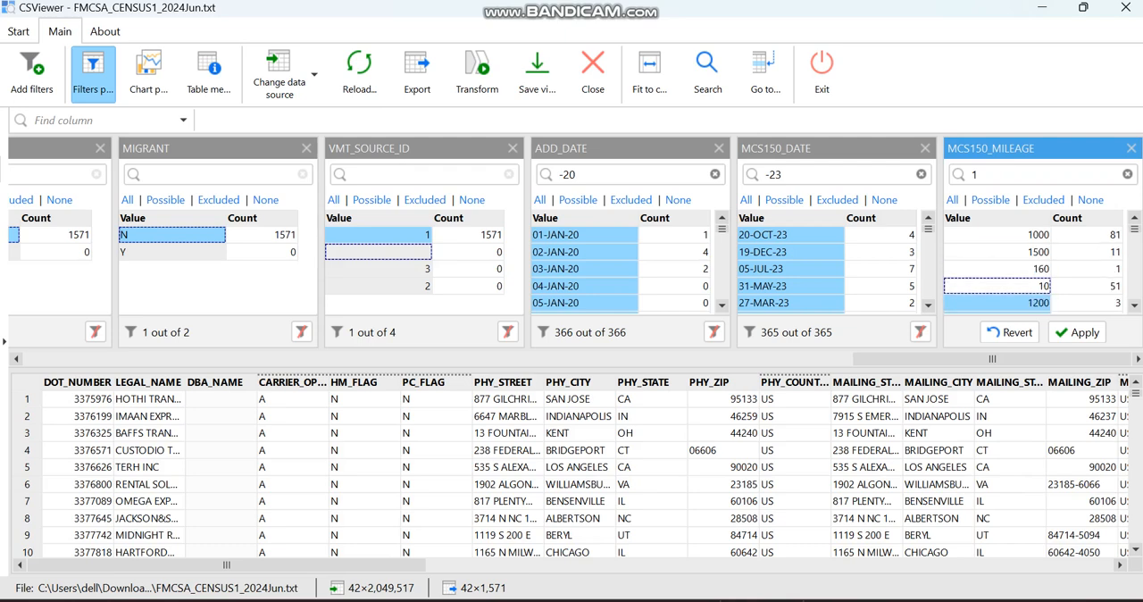
click(997, 302)
scroll(997, 303, down, 1)
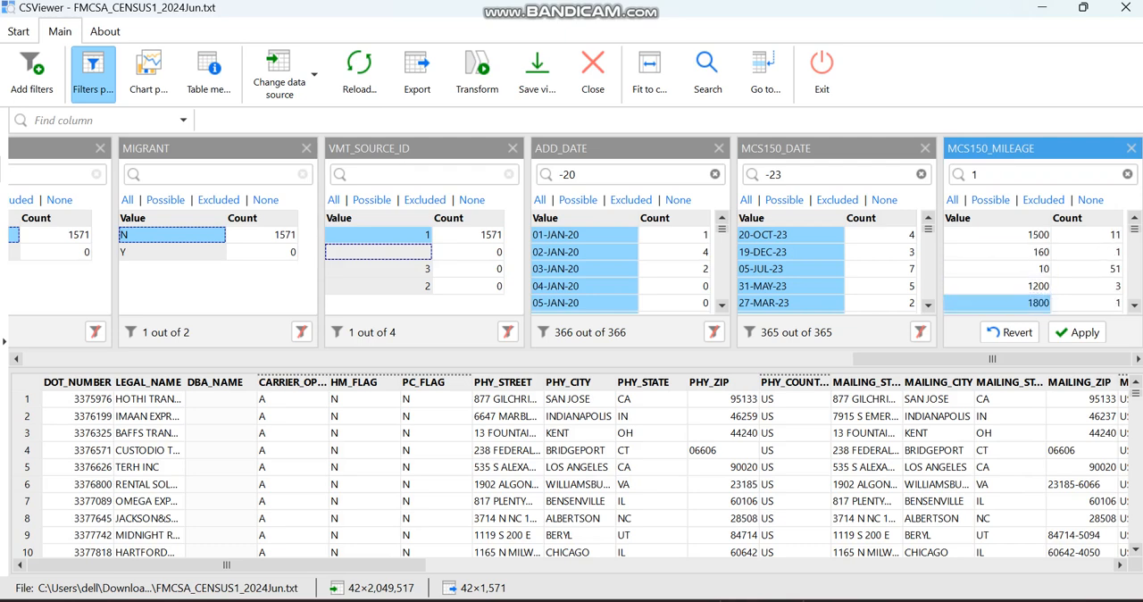
click(997, 303)
scroll(997, 302, down, 2)
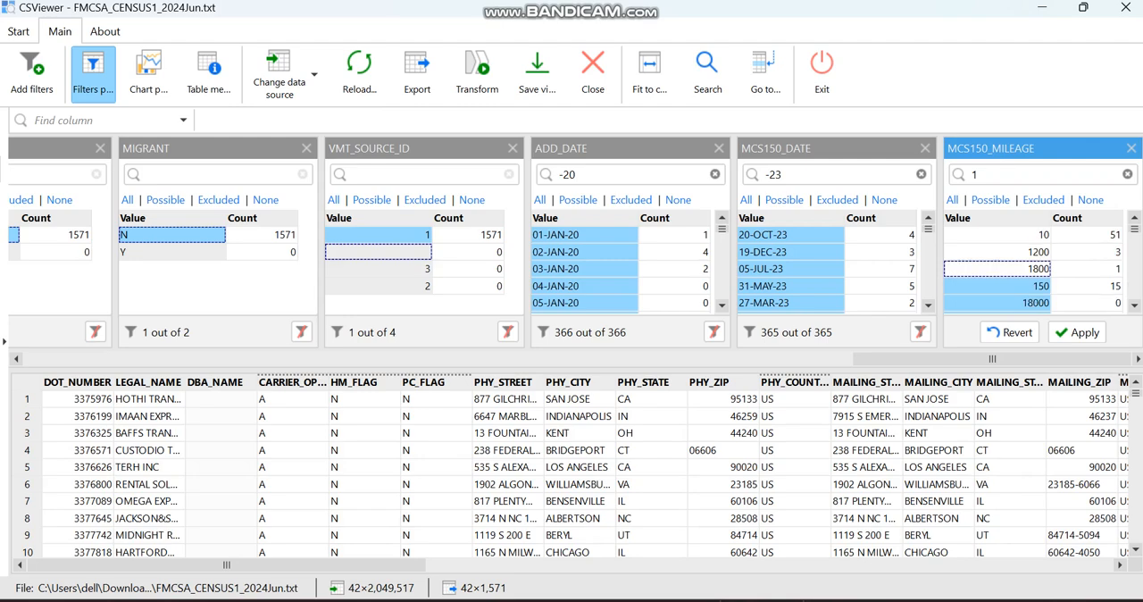
click(1077, 332)
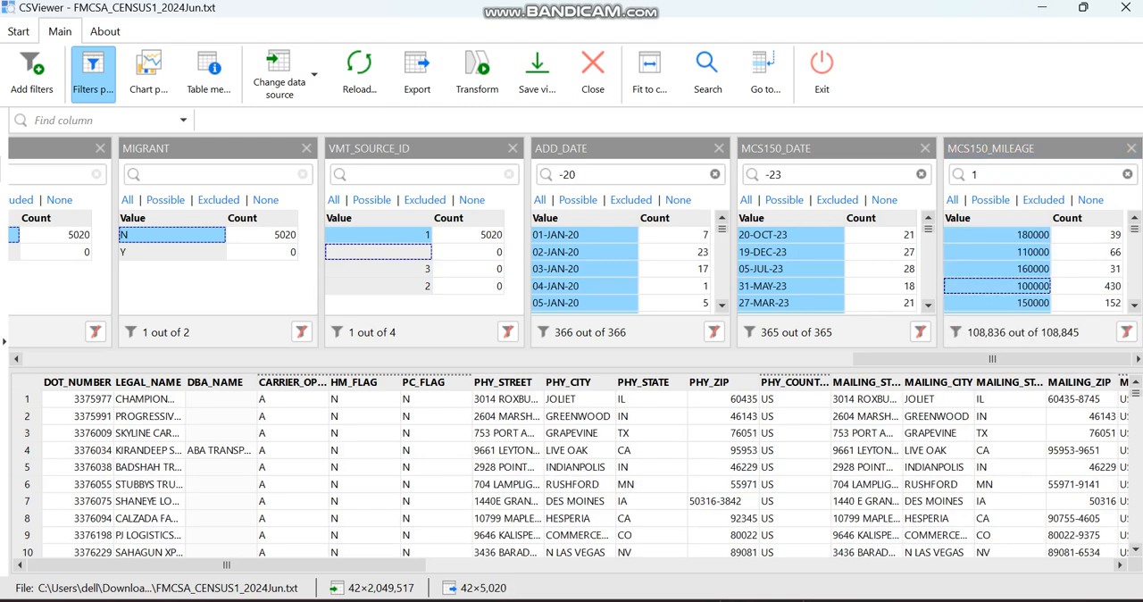
Review the remaining MCS150_MILEAGE filter values and the mileage and mileage year columns of the filtered records
scroll(997, 269, down, 6)
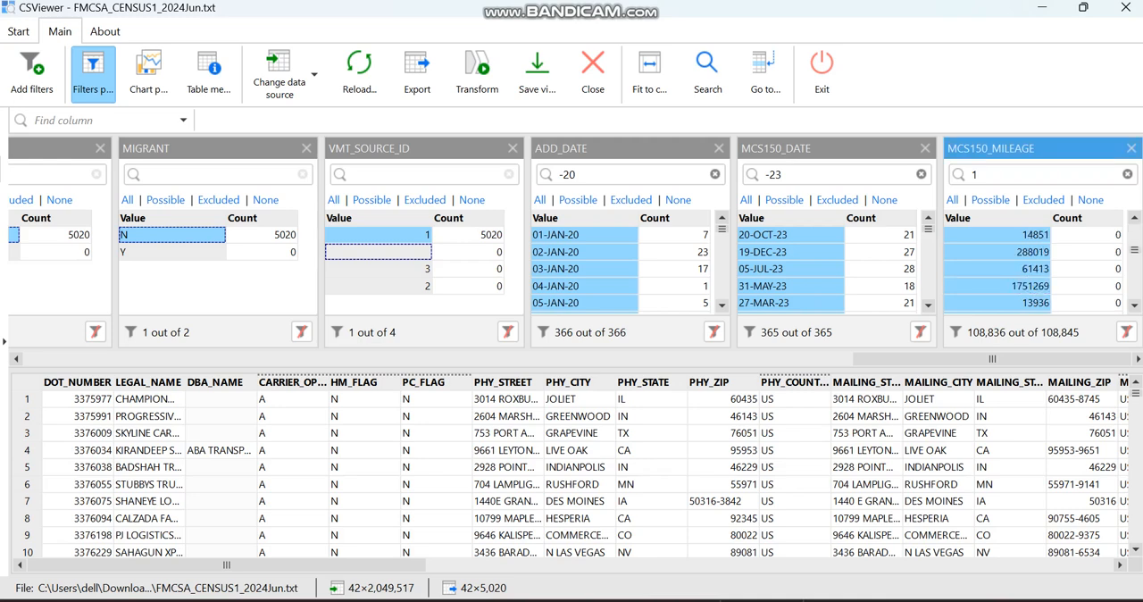
scroll(997, 268, up, 8)
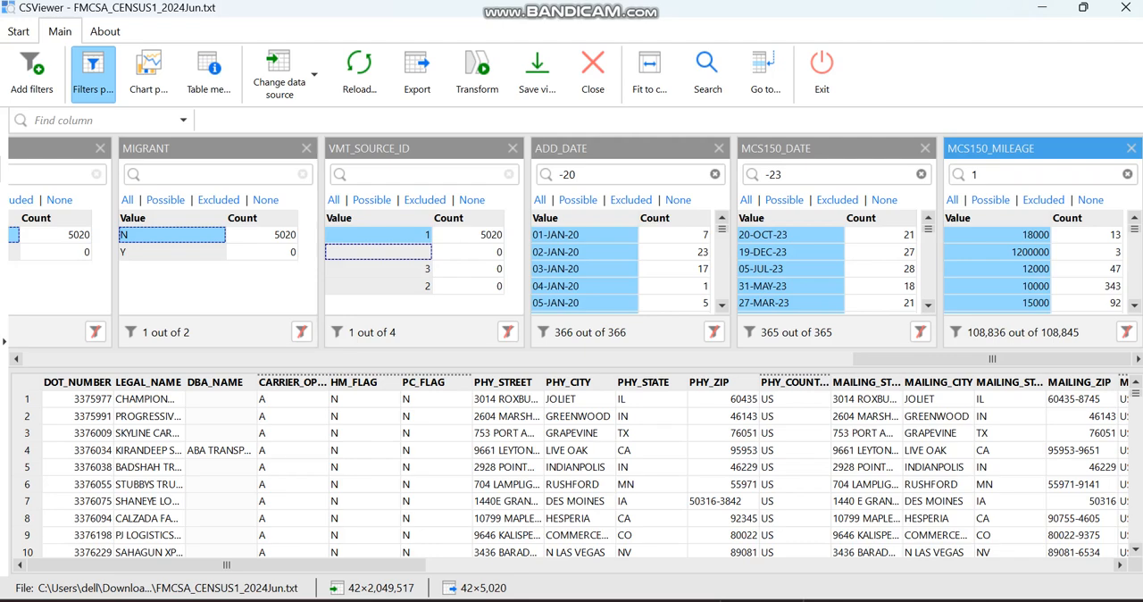
scroll(571, 473, right, 10)
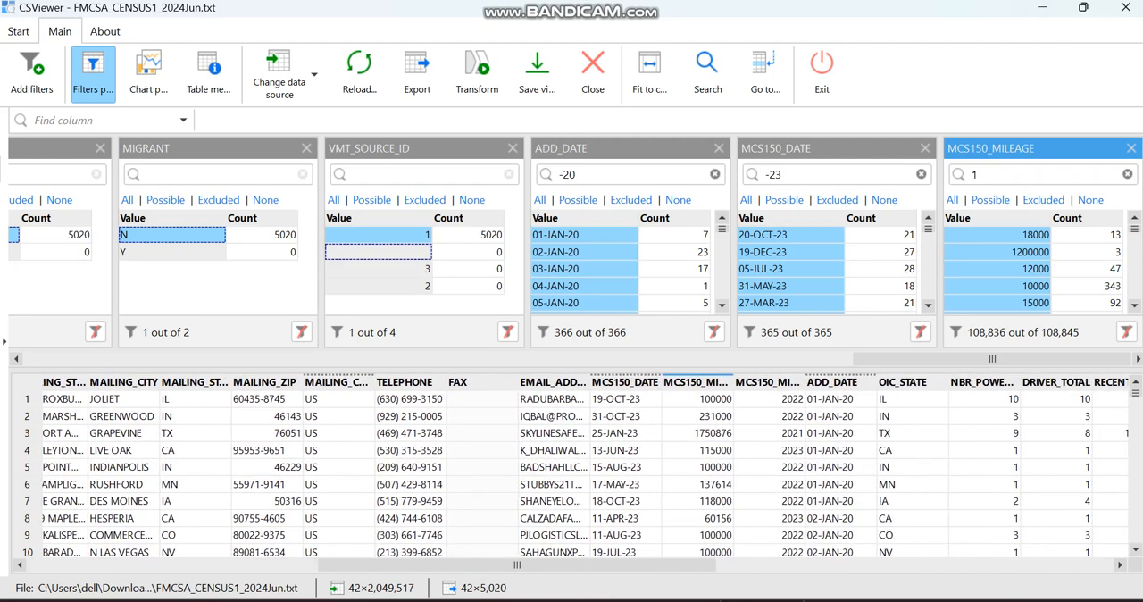
scroll(572, 473, right, 3)
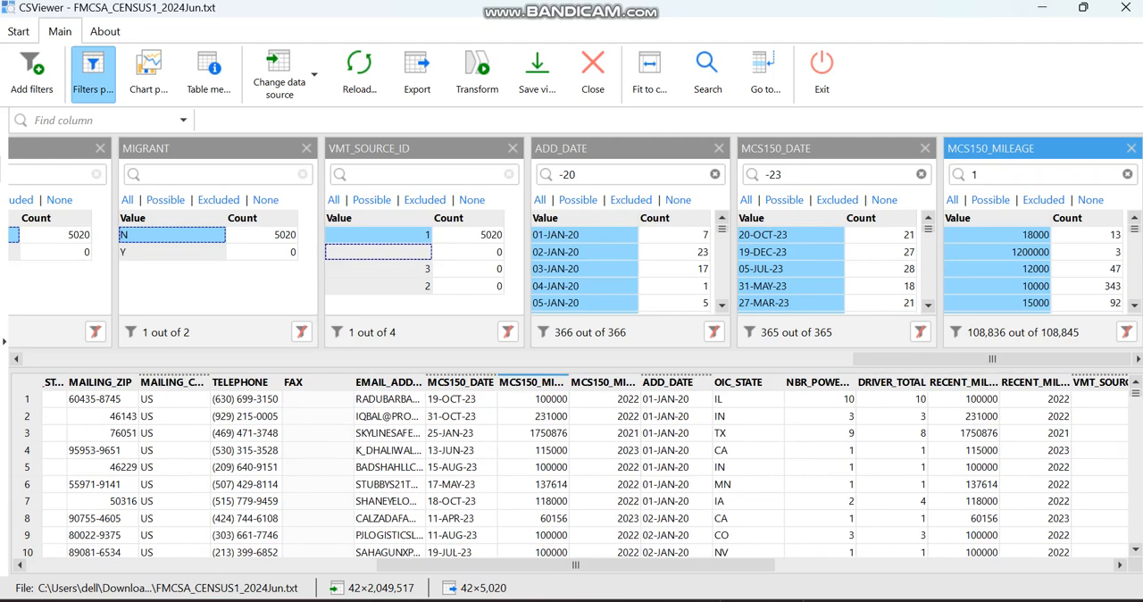
scroll(571, 474, right, 2)
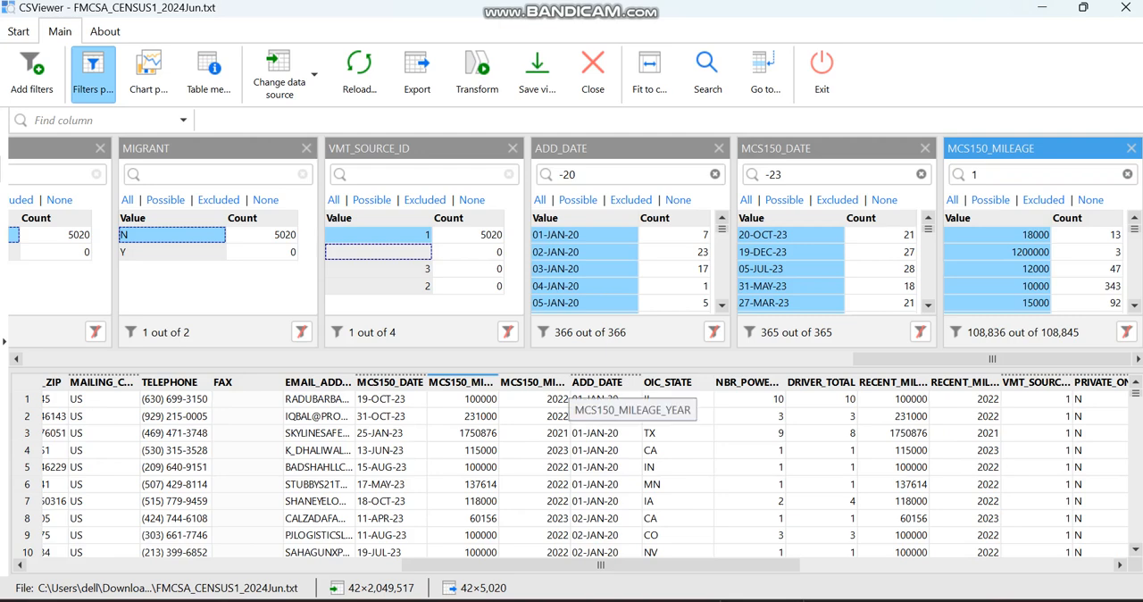
click(554, 382)
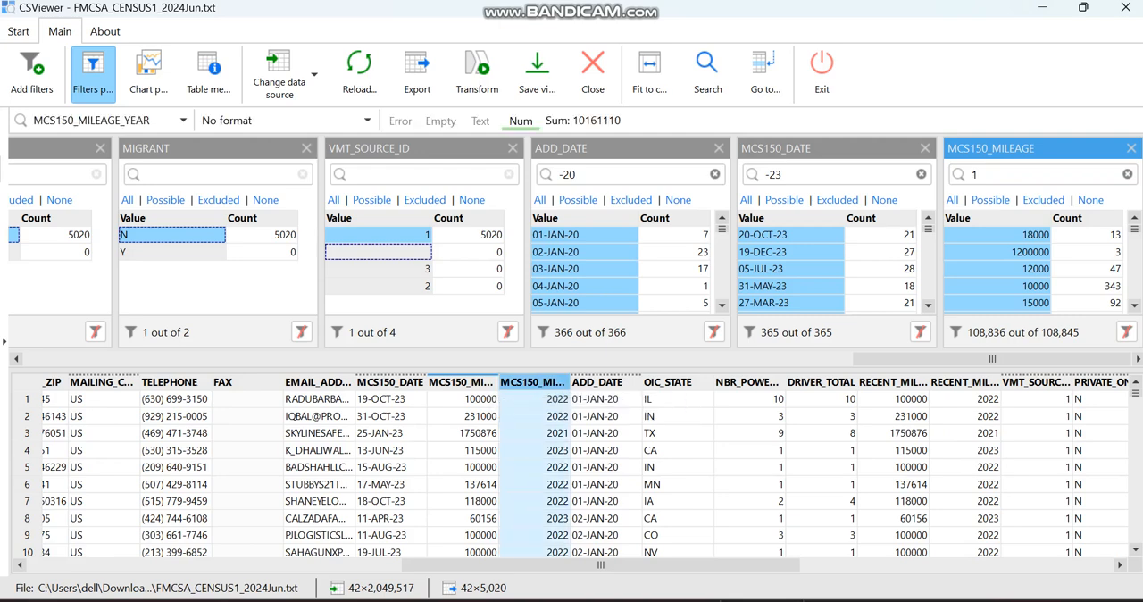
scroll(585, 473, right, 4)
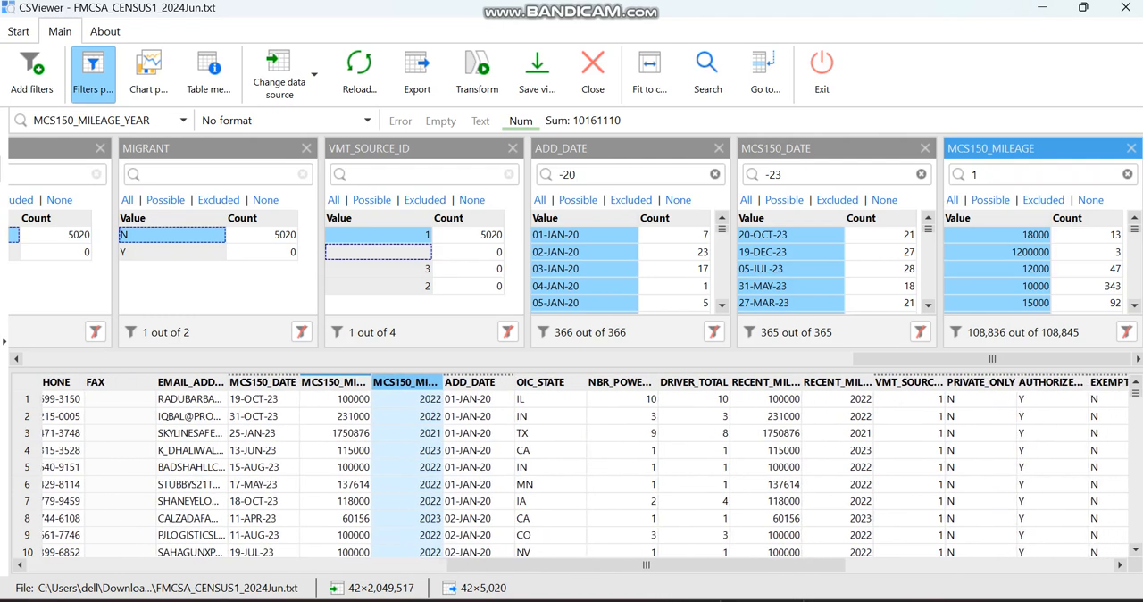
Add the NBR_POWER_UNIT and DRIVER_TOTAL columns as new filters
click(607, 381)
drag(607, 381, 562, 255)
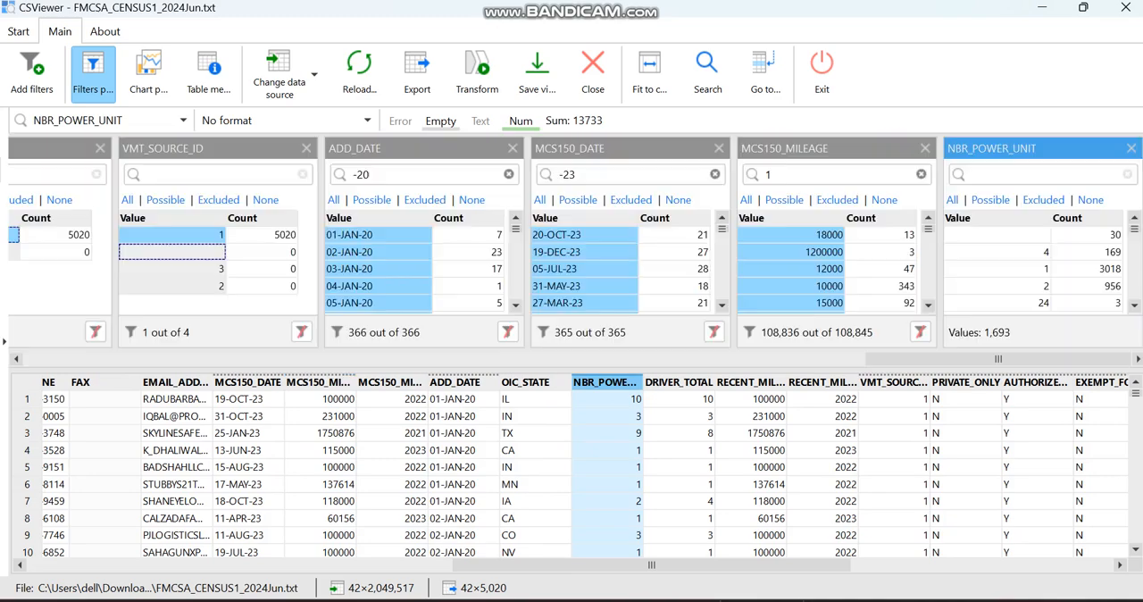
drag(678, 382, 665, 335)
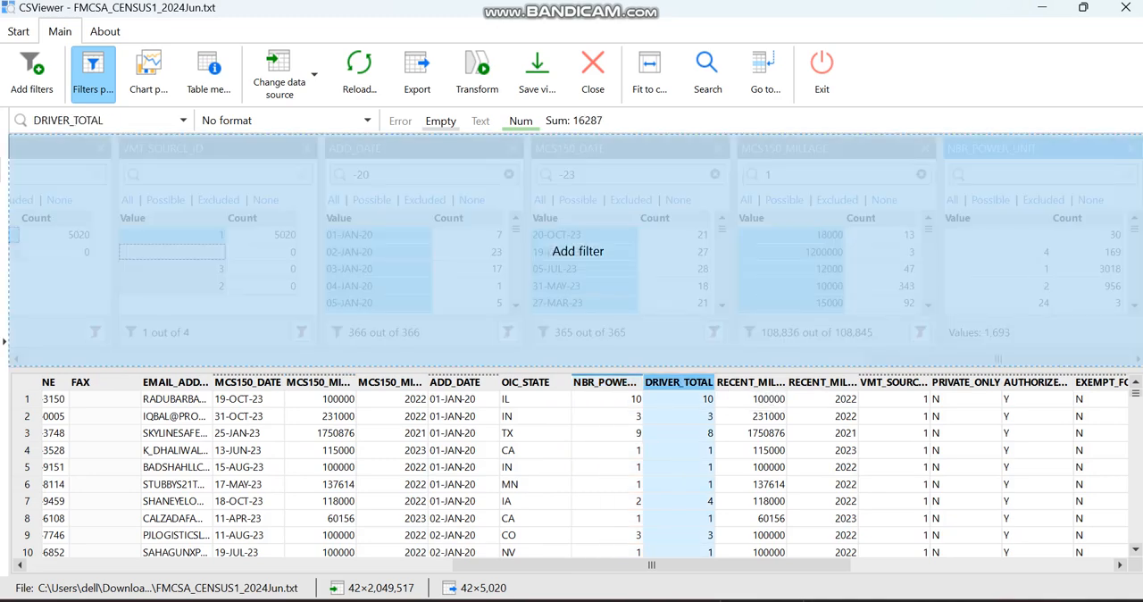
drag(578, 250, 580, 253)
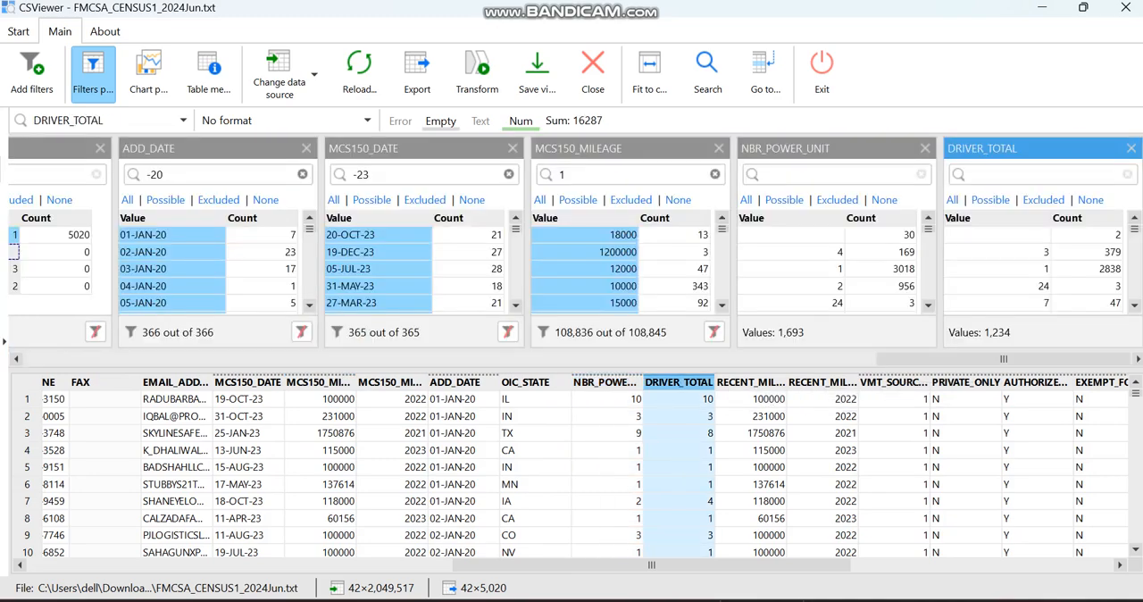
Restrict the NBR_POWER_UNIT filter to the values 1, 2, 3 and 4 and apply it
click(791, 269)
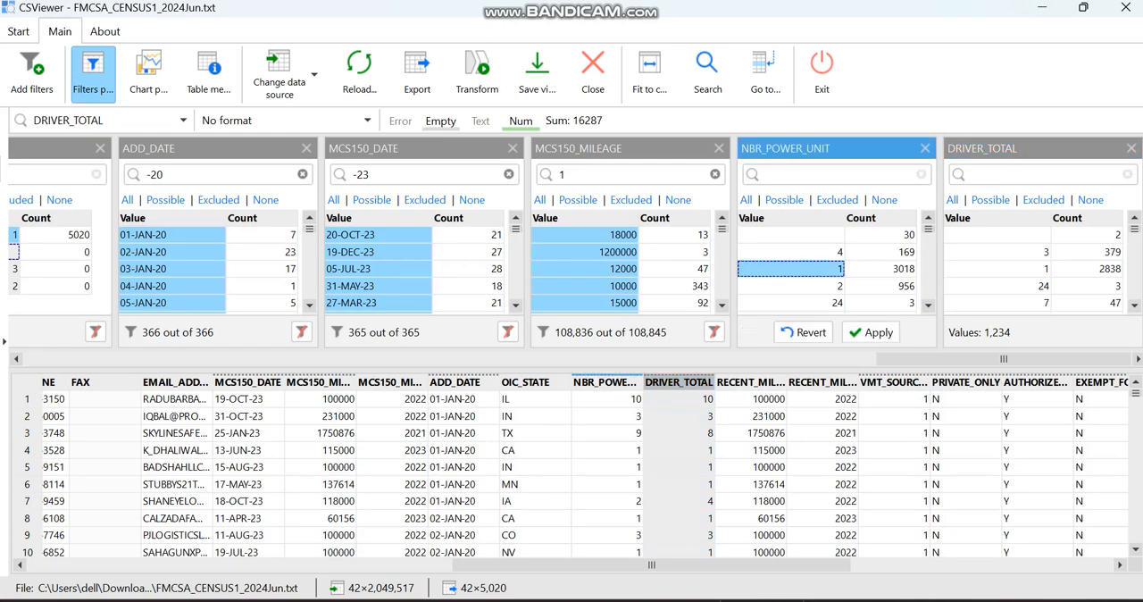
click(791, 285)
click(791, 252)
scroll(790, 259, down, 3)
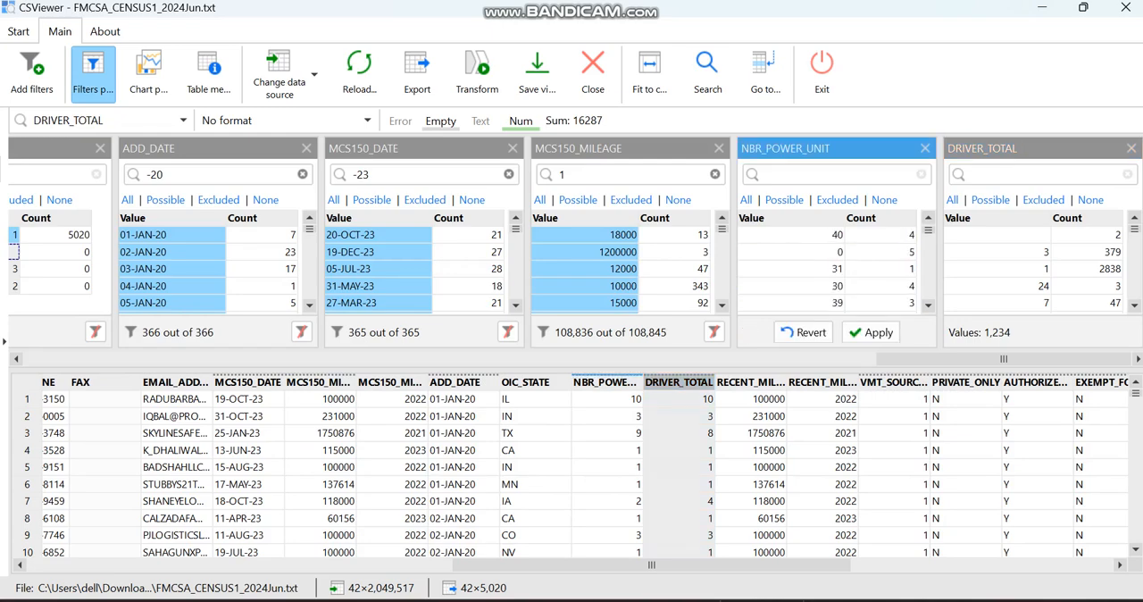
scroll(791, 259, up, 3)
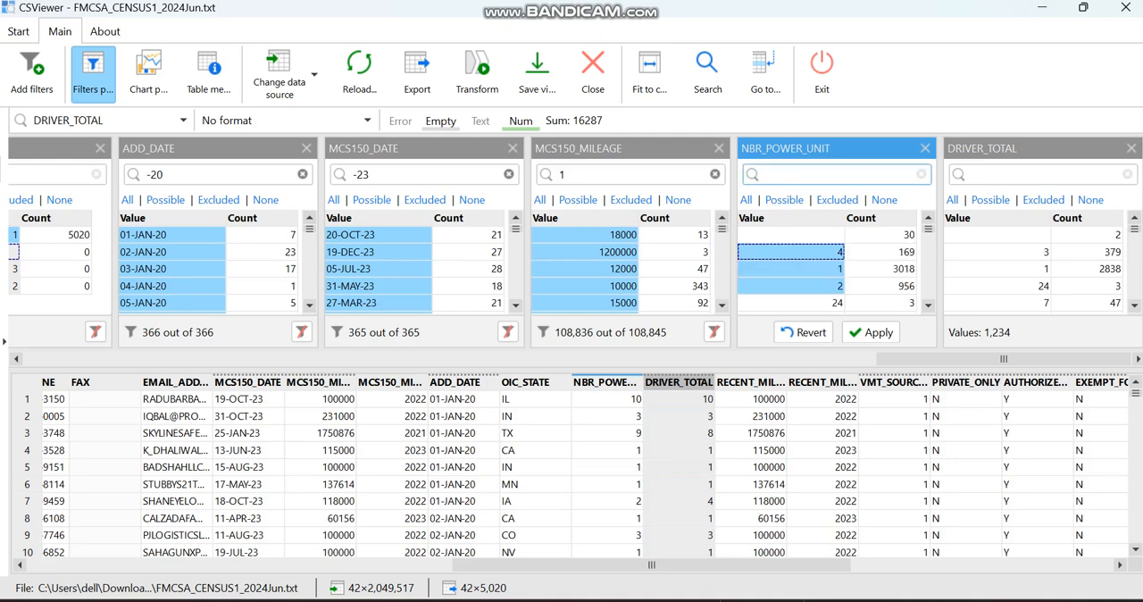
text(3)
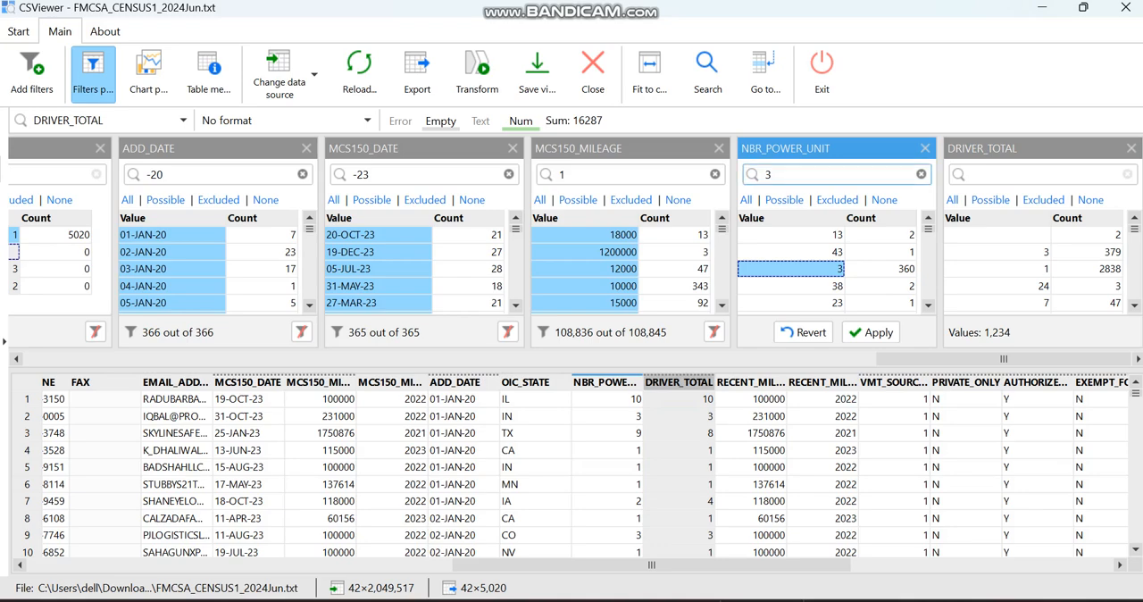
key(BackSpace)
click(871, 332)
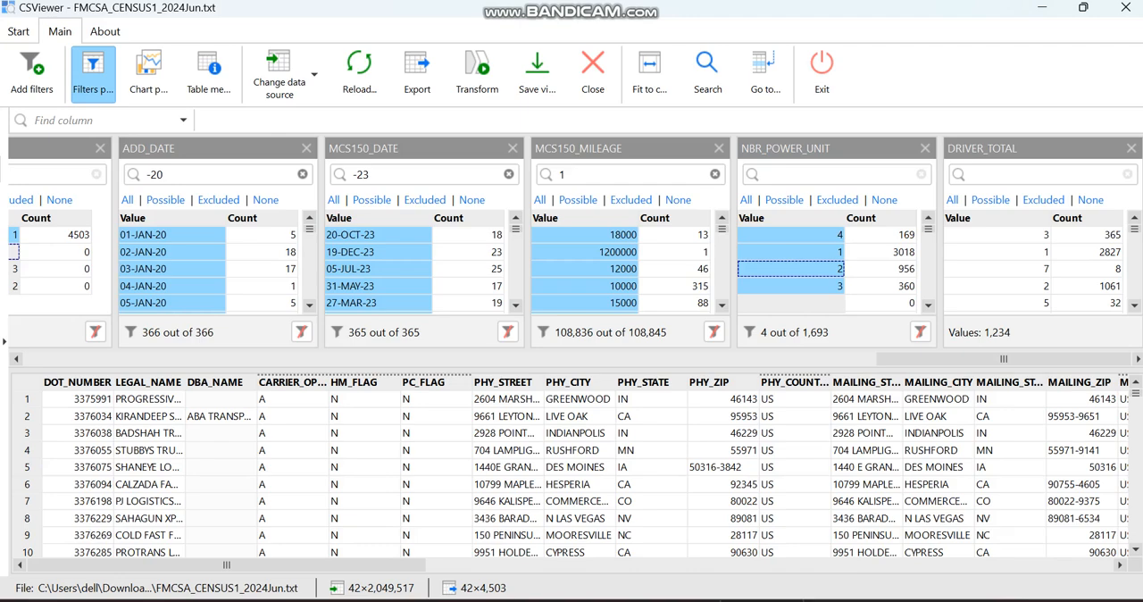
Restrict the DRIVER_TOTAL filter to the values 1, 2, 3 and 4 and apply it
click(998, 251)
click(997, 285)
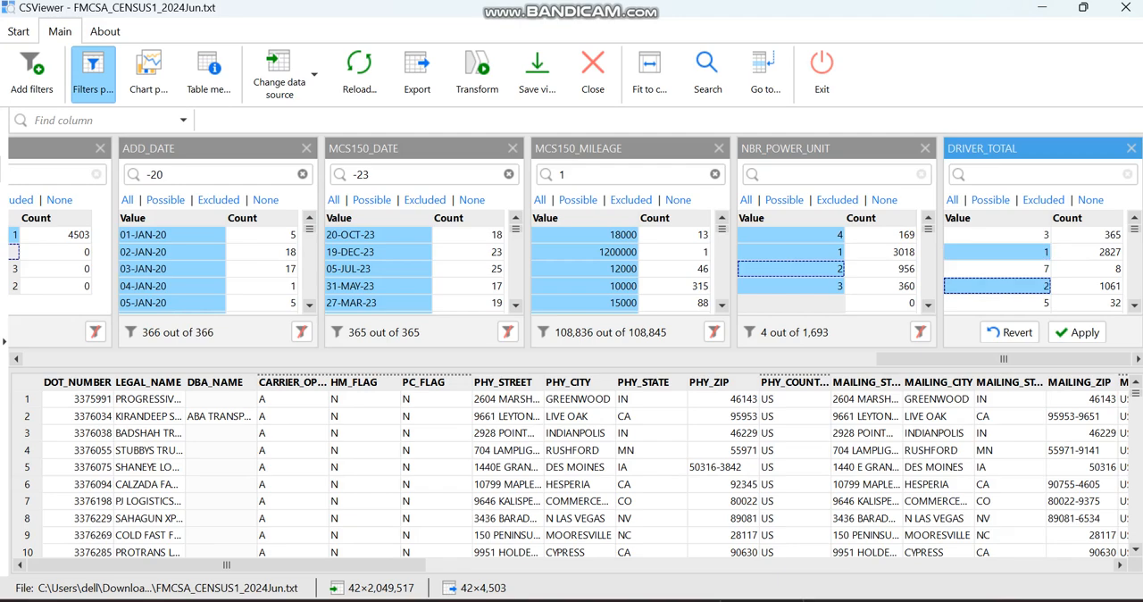
click(997, 235)
click(1009, 174)
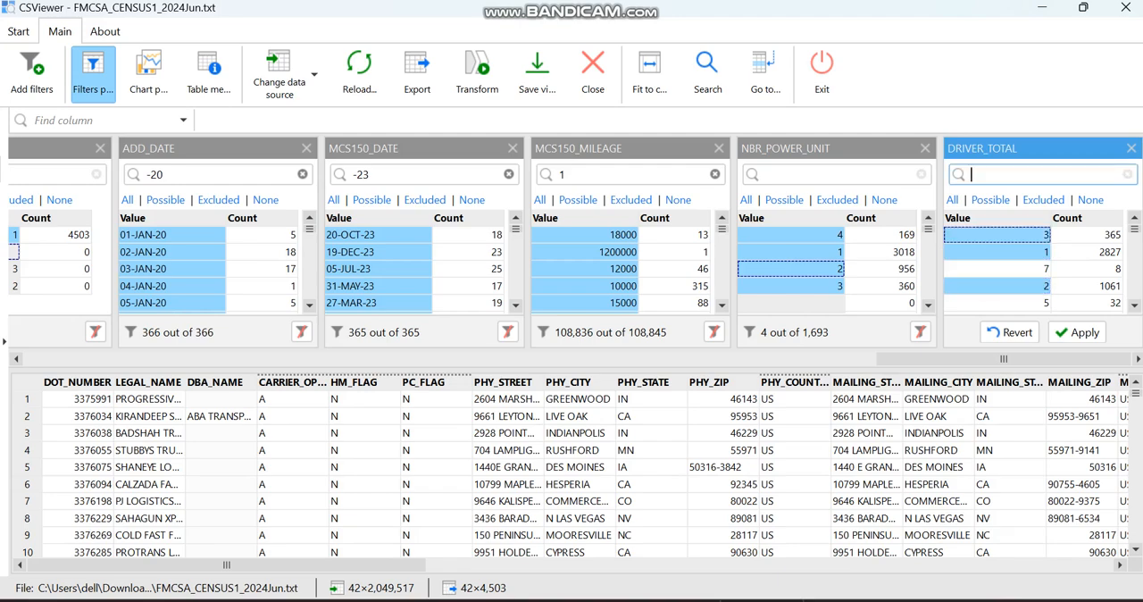
text(4)
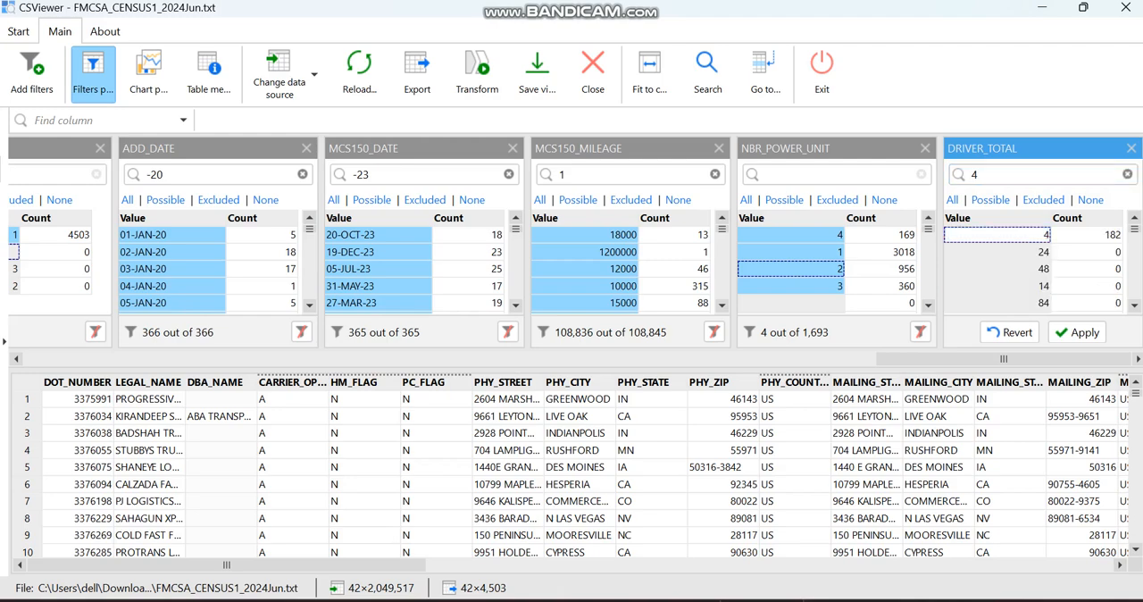
key(Return)
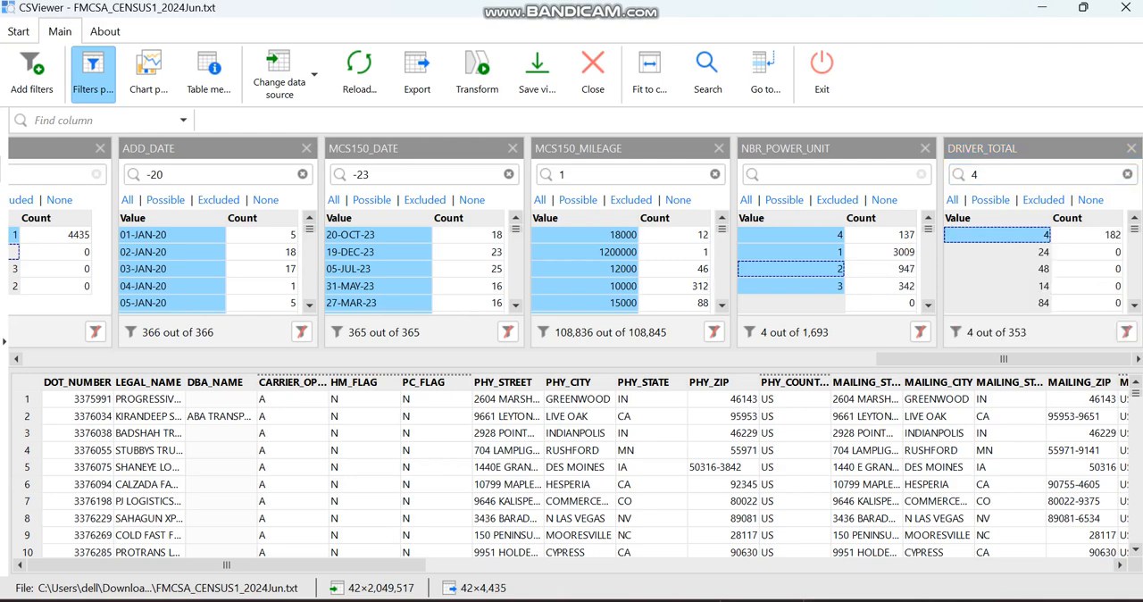
Clear the search text in the DRIVER_TOTAL filter to list all of its selected values together
click(1009, 174)
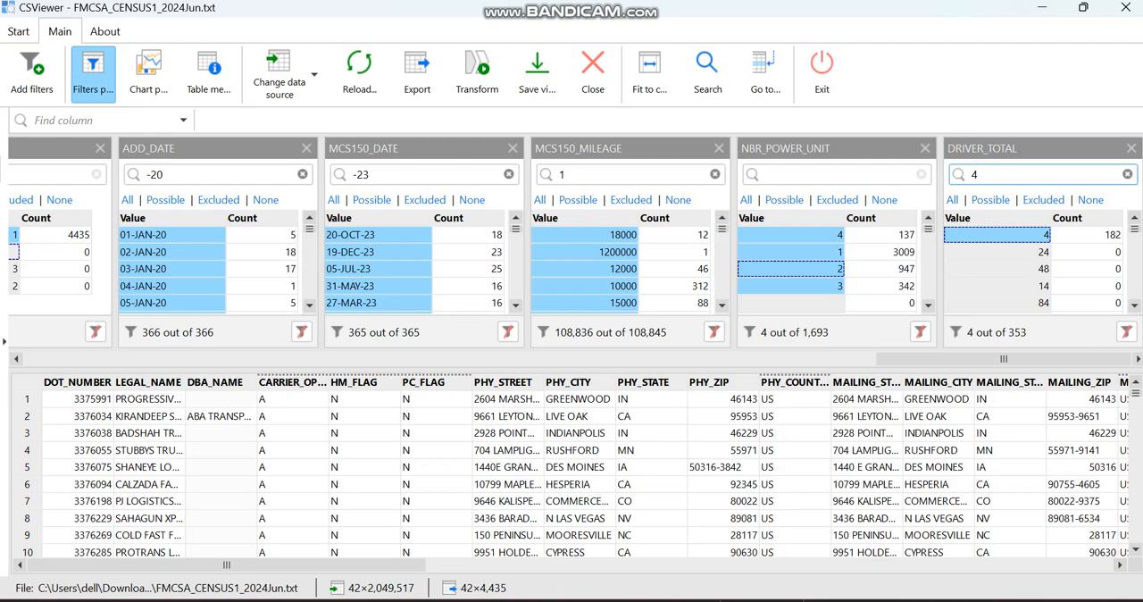
key(BackSpace)
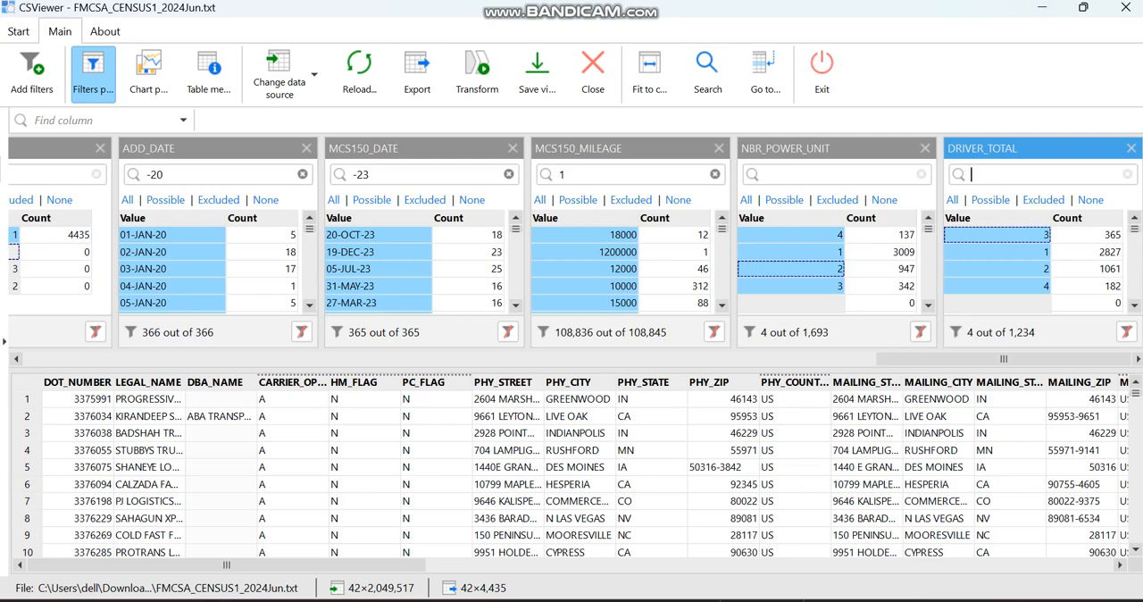
drag(1004, 359, 151, 359)
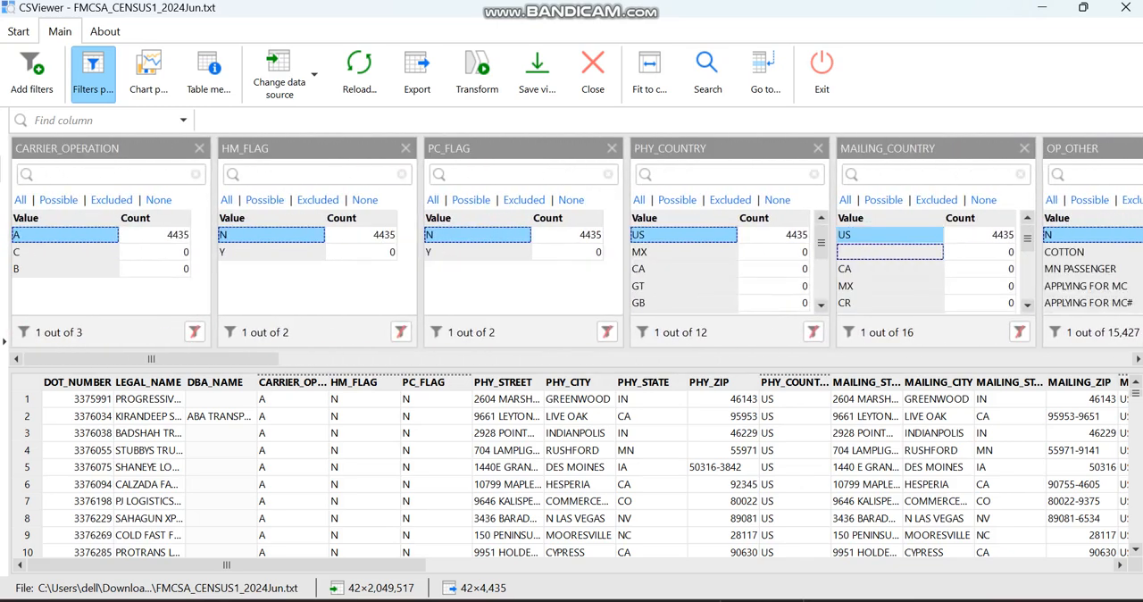
Widen the LEGAL_NAME column to fit the full carrier names and check the contact, mileage and date columns of the filtered records
drag(1135, 393, 1136, 538)
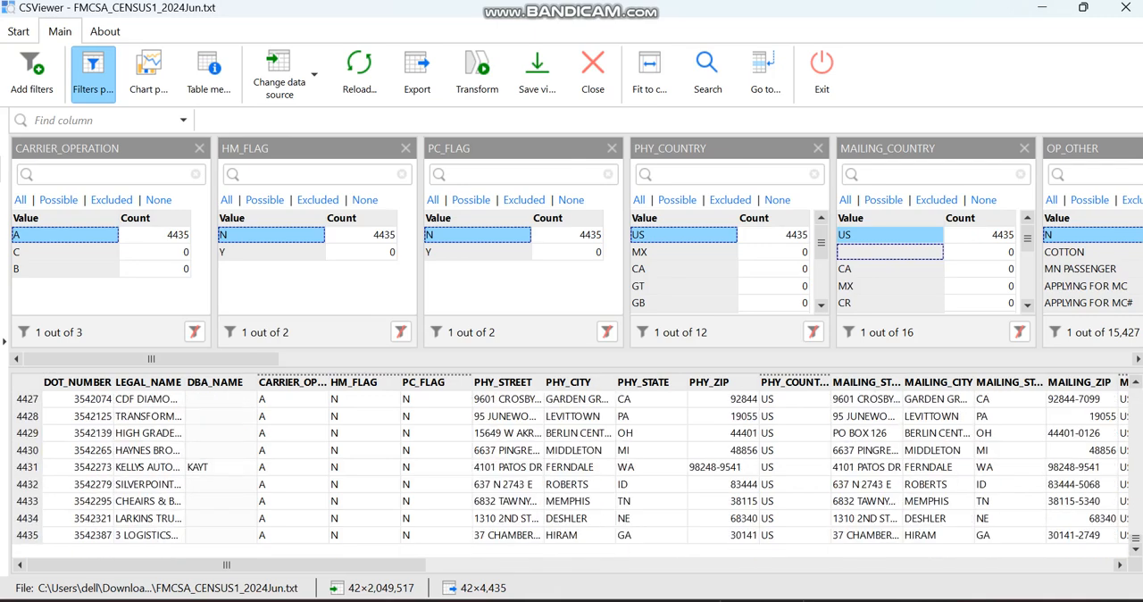
scroll(571, 466, up, 20)
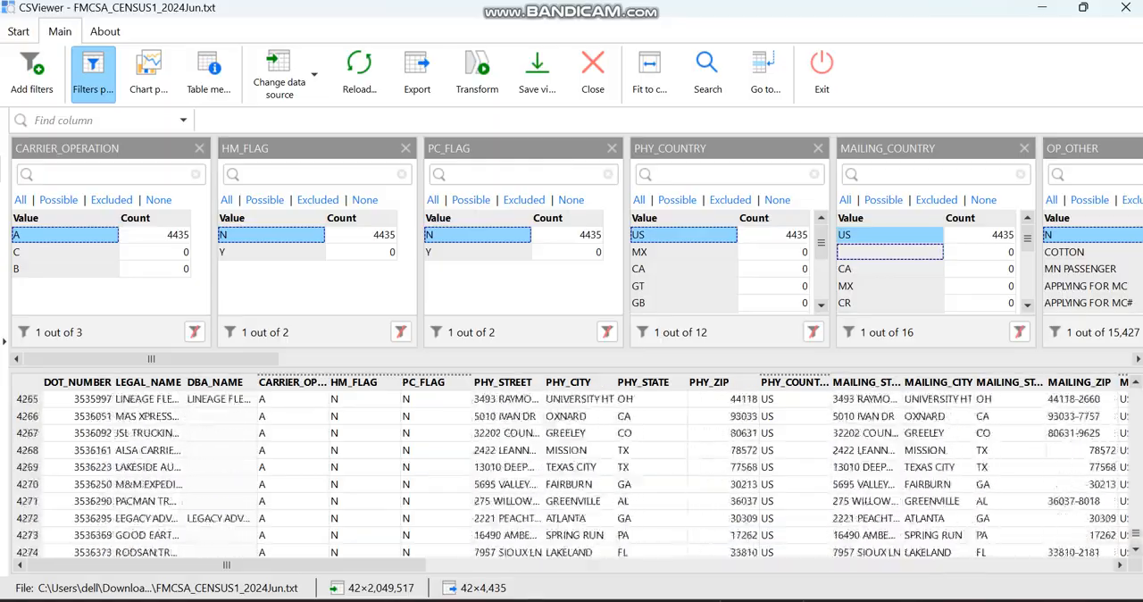
scroll(571, 473, up, 20)
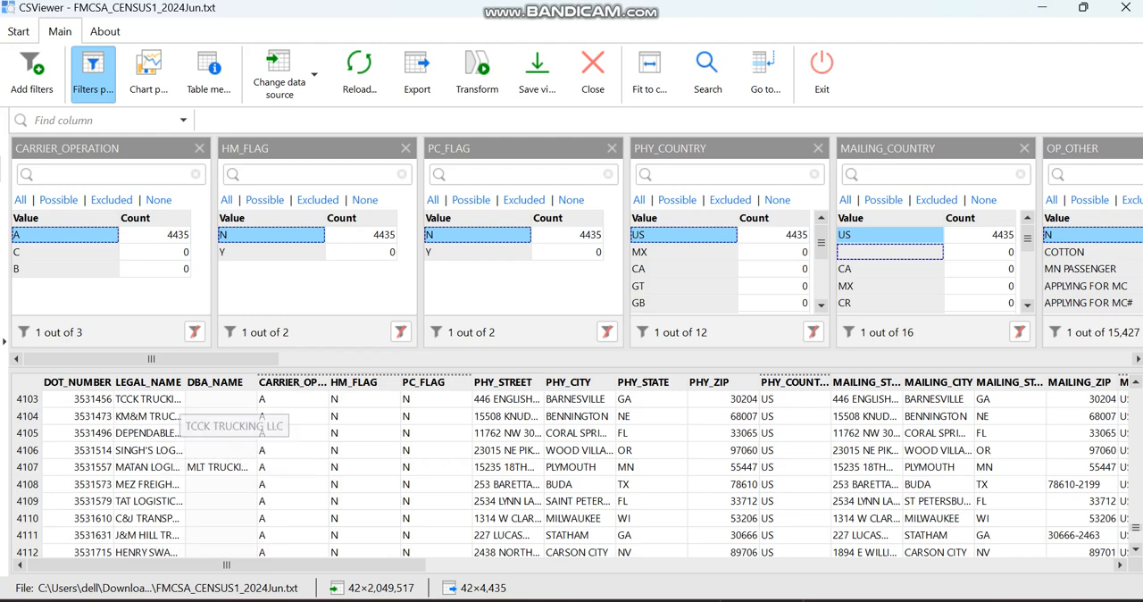
drag(186, 382, 299, 382)
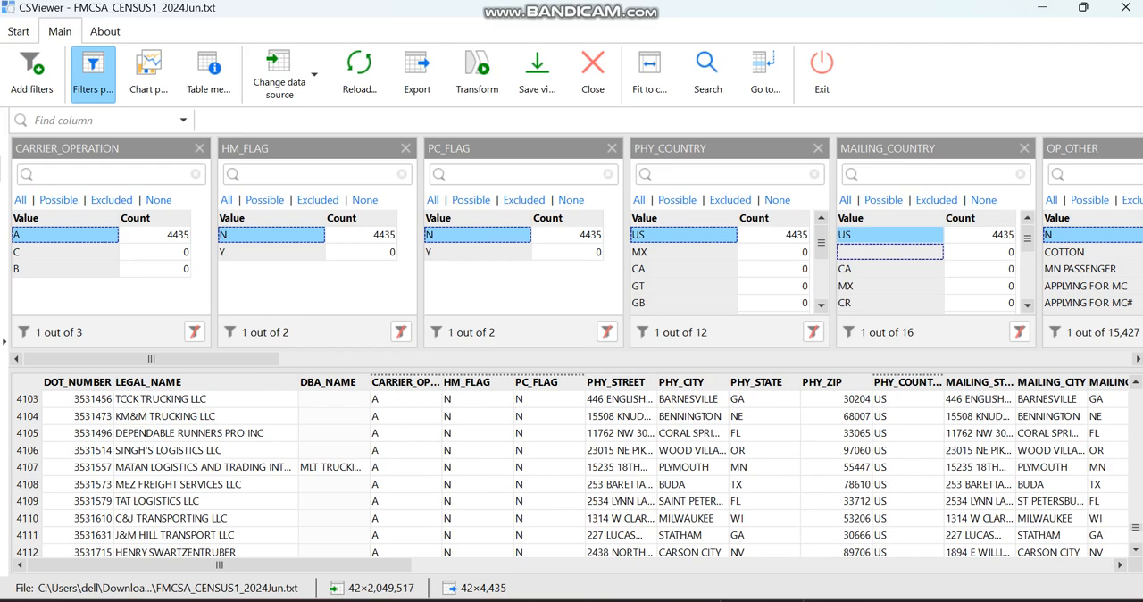
drag(219, 565, 465, 566)
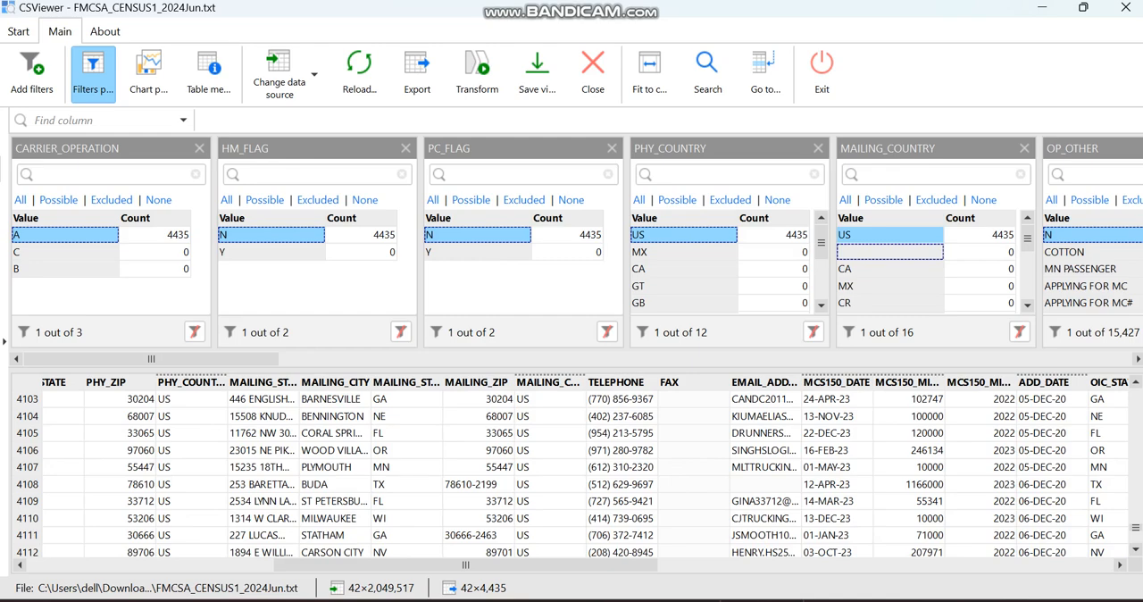
drag(465, 565, 219, 565)
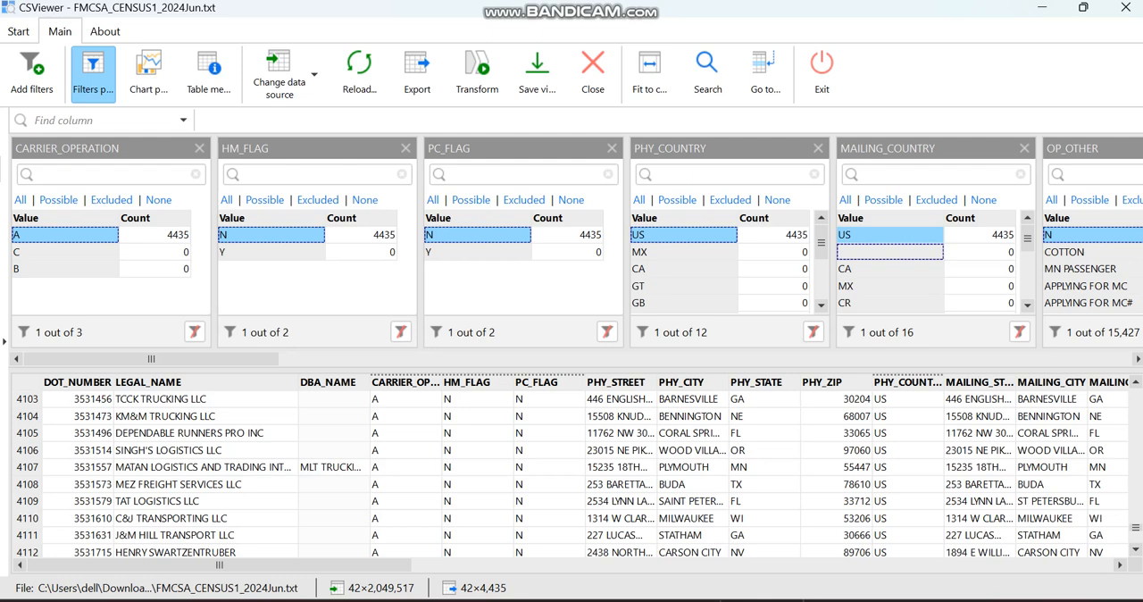
Select the entire DOT_NUMBER column of the filtered records
click(78, 382)
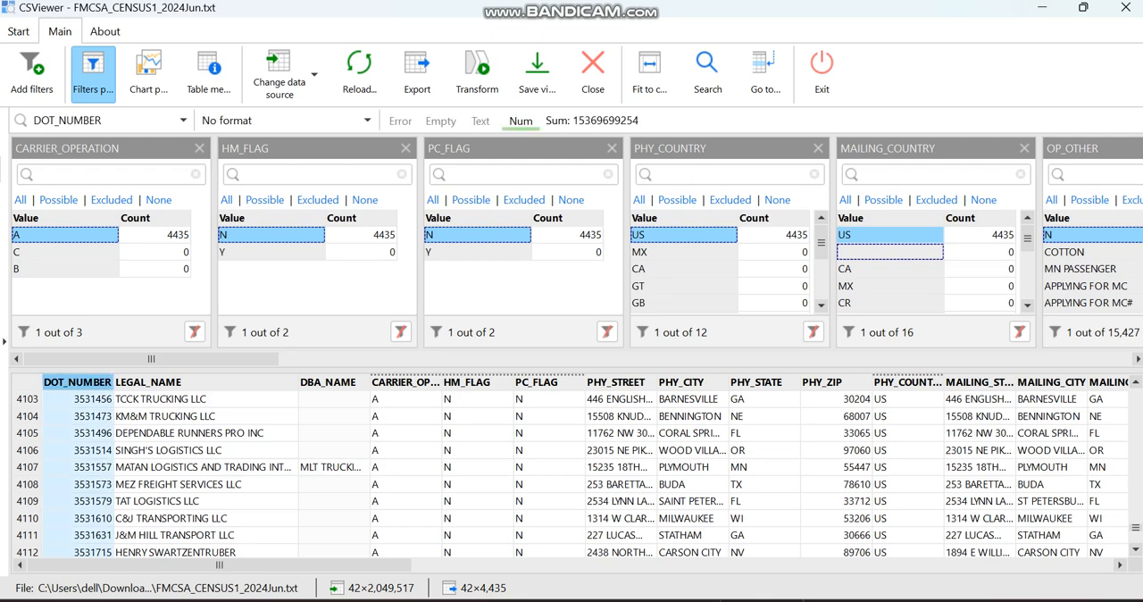
right_click(65, 383)
click(110, 414)
Review the filtered records across the contact, mileage, power unit, driver and operation type columns
scroll(571, 473, up, 8)
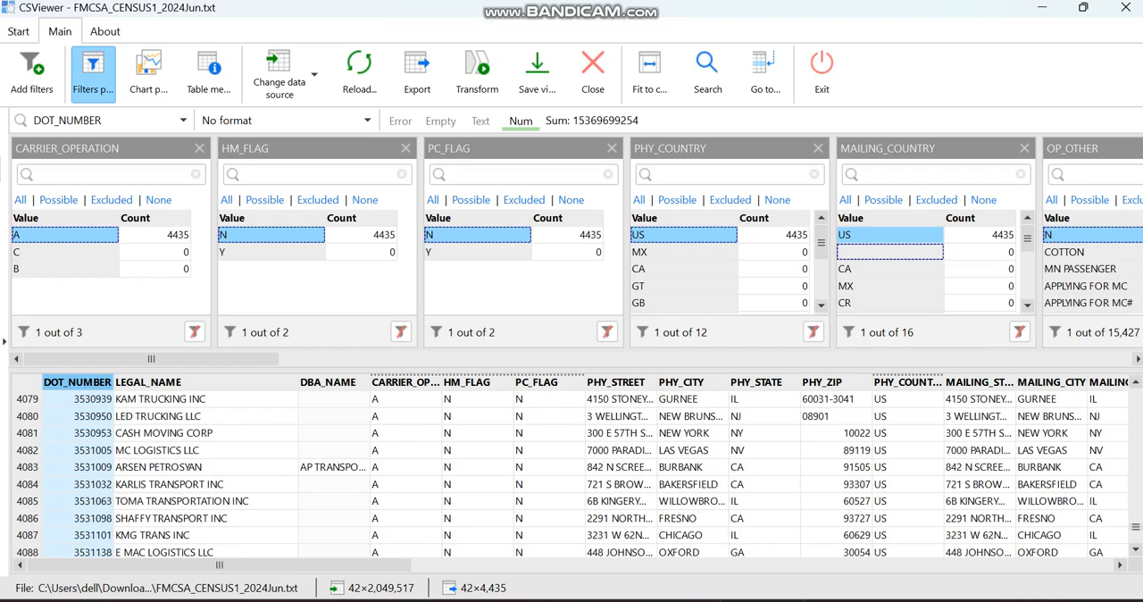
scroll(571, 473, up, 20)
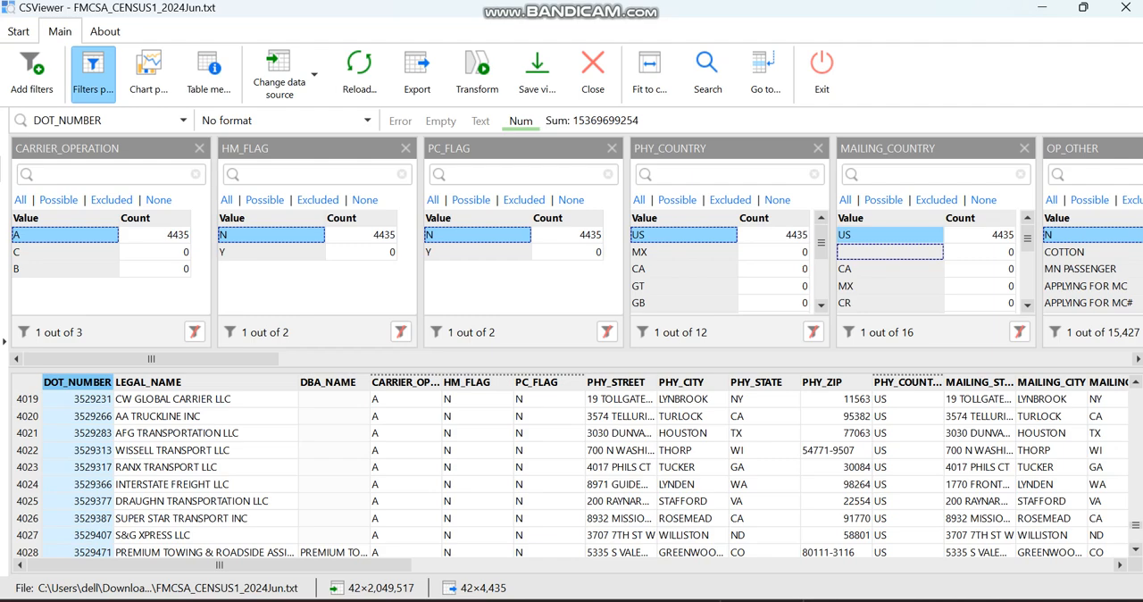
scroll(572, 474, right, 15)
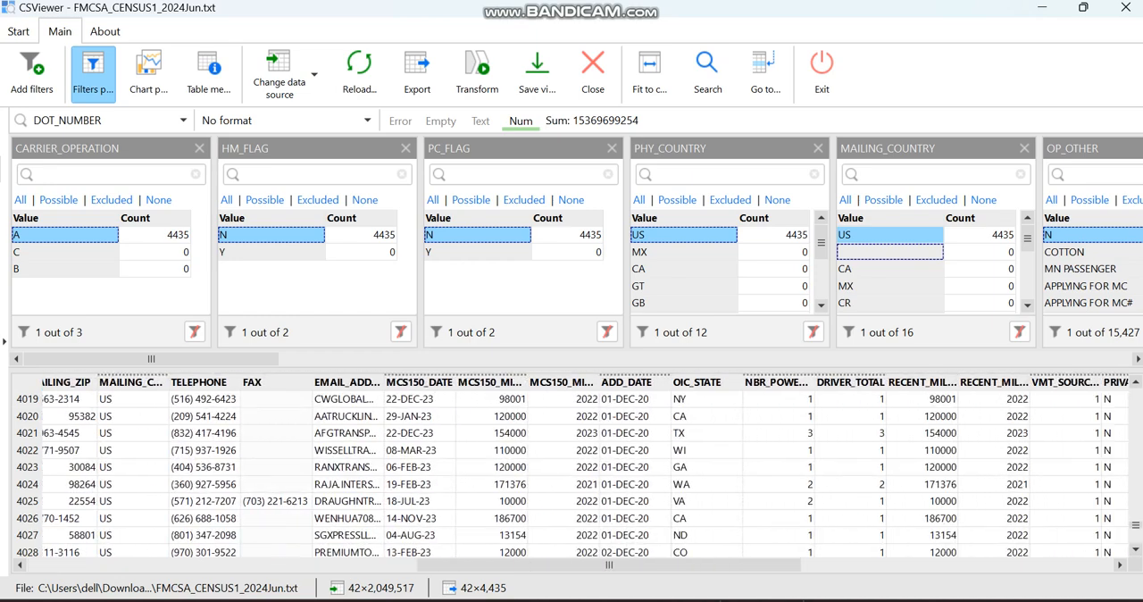
scroll(585, 471, right, 10)
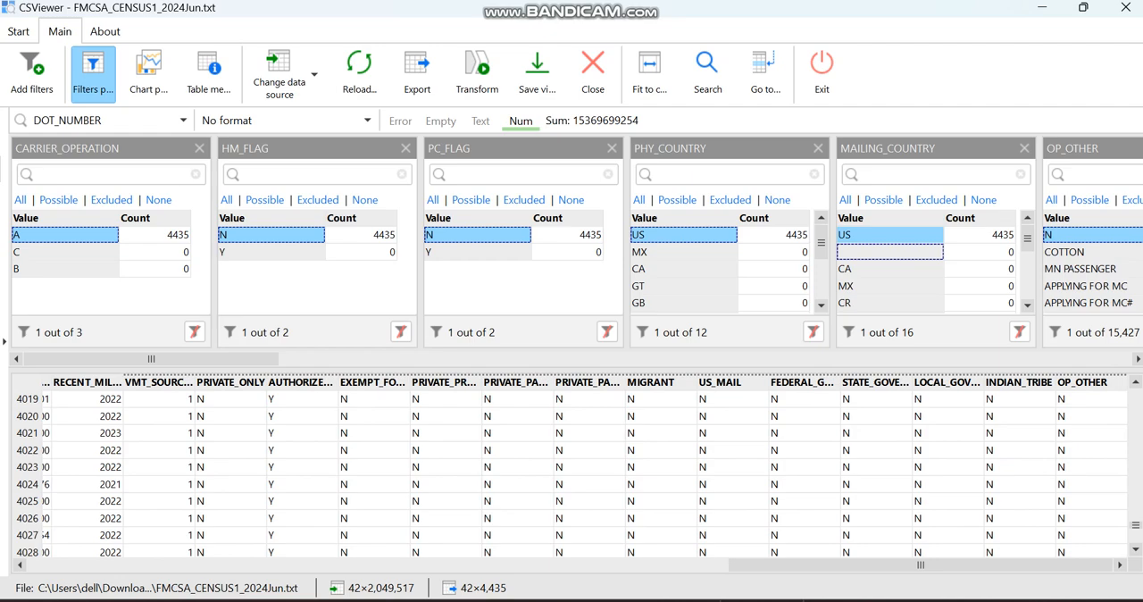
click(787, 600)
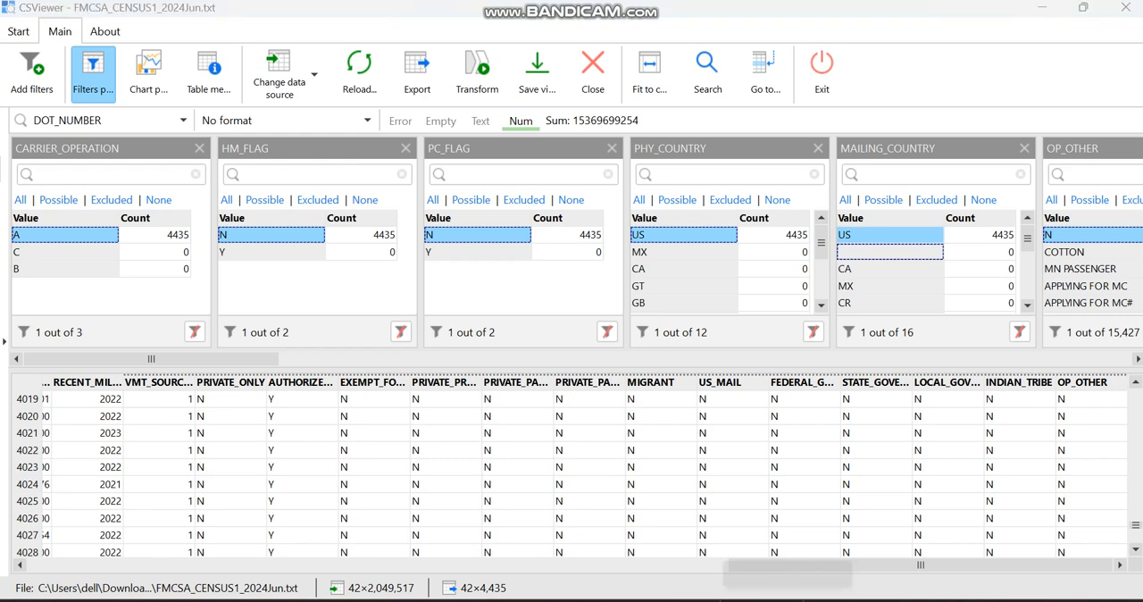
mouse_move(725, 565)
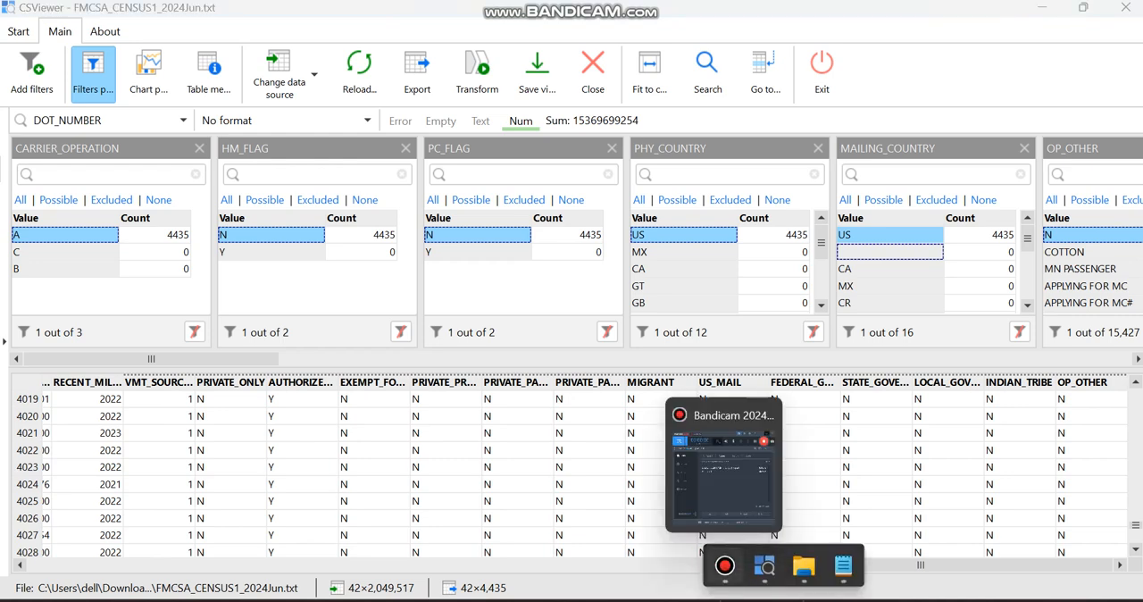
click(725, 565)
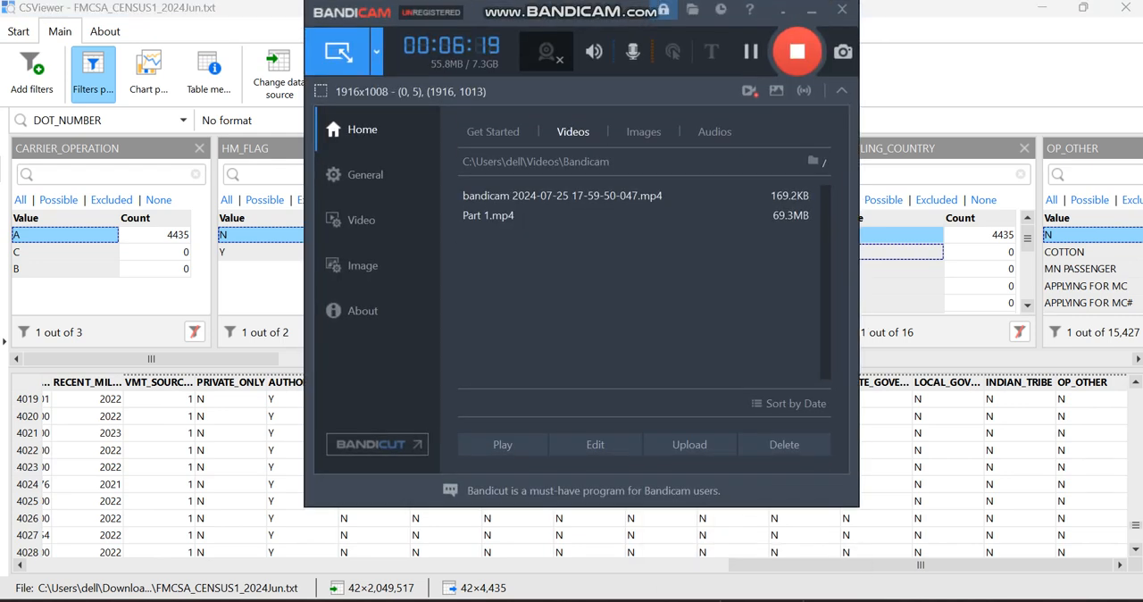